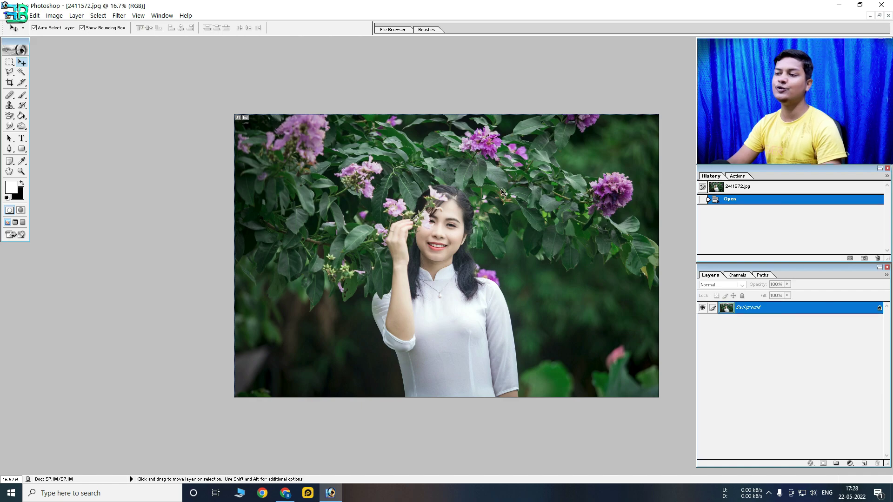
Duplicate Background as Background copy and add a Hue/Saturation adjustment layer above it
right_click(768, 310)
left_click(800, 340)
left_click(396, 150)
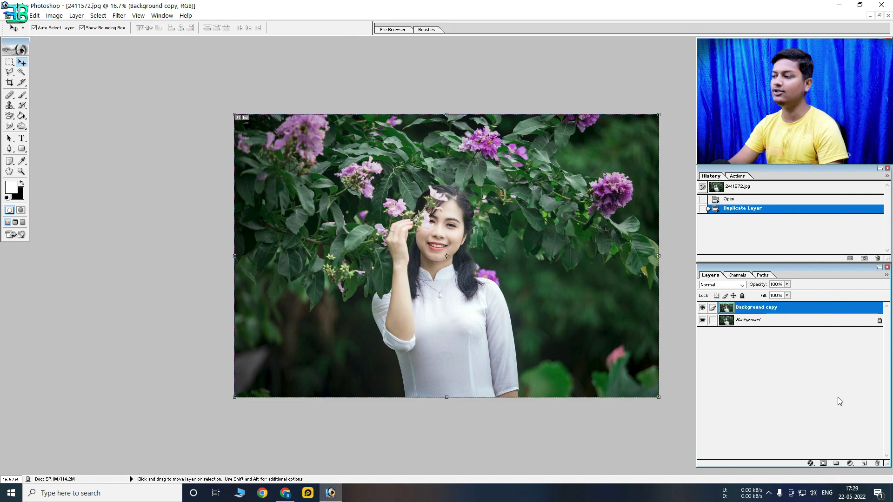
left_click(849, 462)
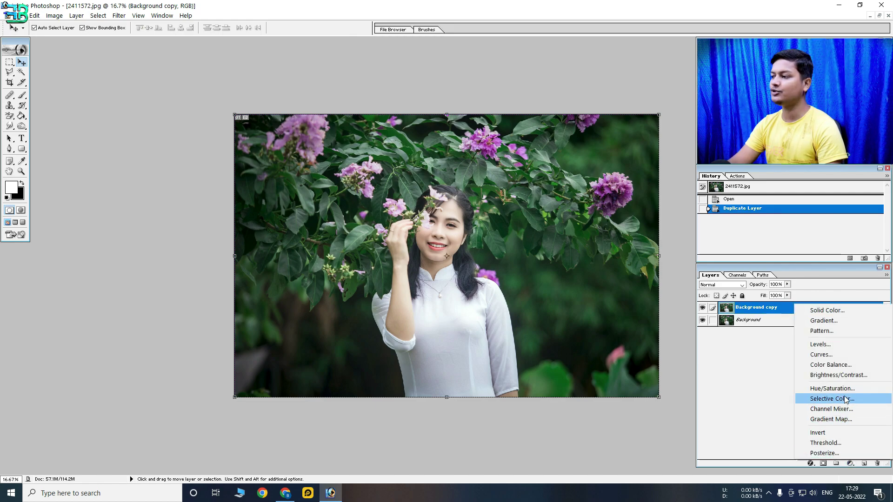
left_click(832, 389)
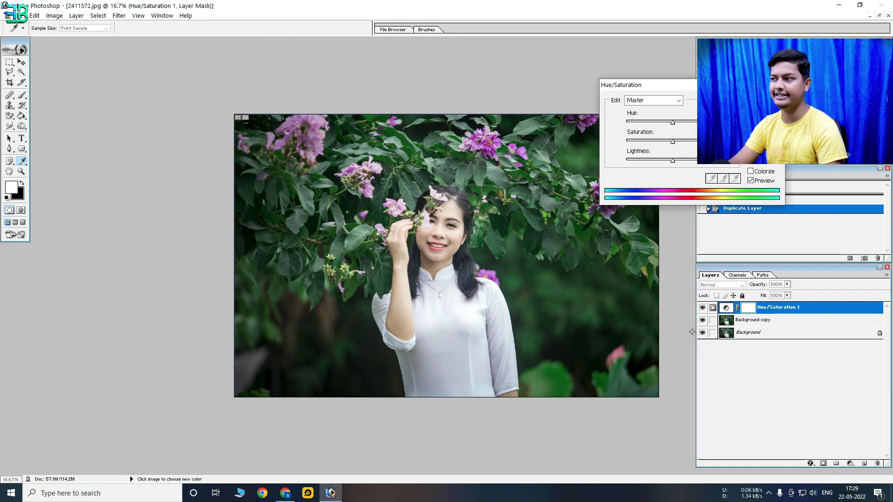
Set the Greens range to Hue +180, Saturation -100 and Lightness -10 to grey the foliage
mouse_move(696, 95)
left_mouse_down()
mouse_move(168, 122)
mouse_move(127, 116)
mouse_move(144, 124)
left_mouse_up()
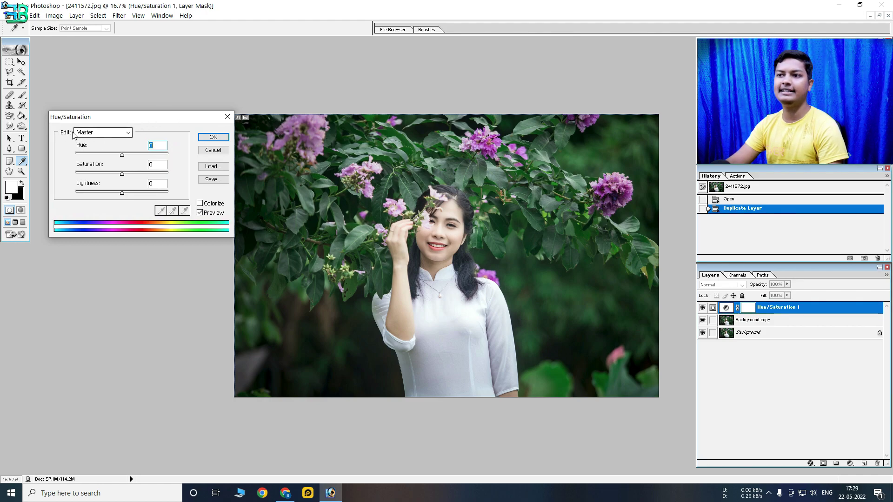
left_click(95, 133)
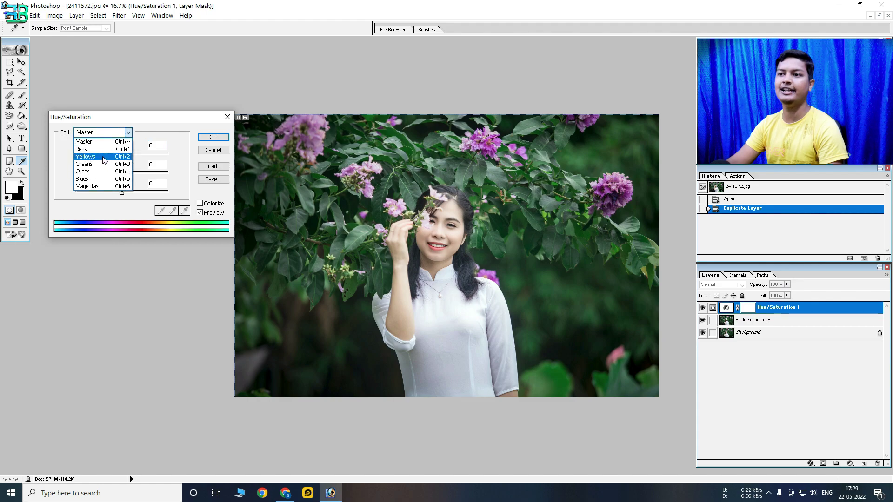
left_click(104, 166)
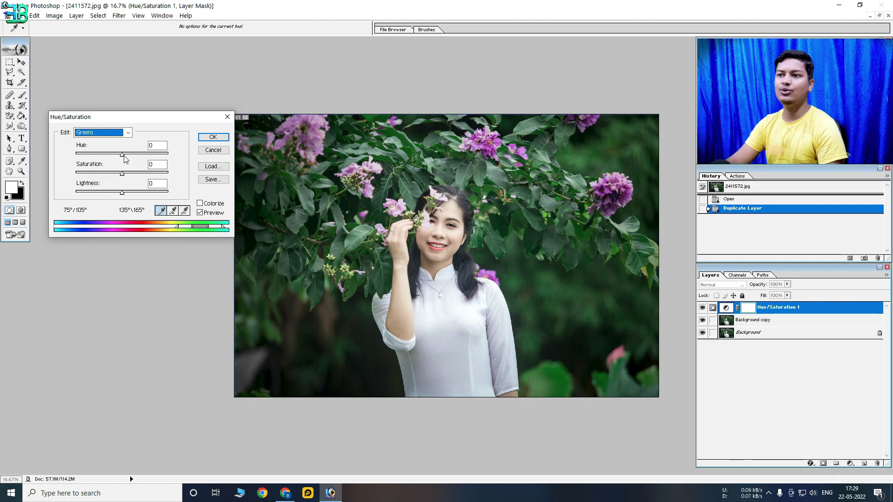
left_click_drag(123, 155, 168, 155)
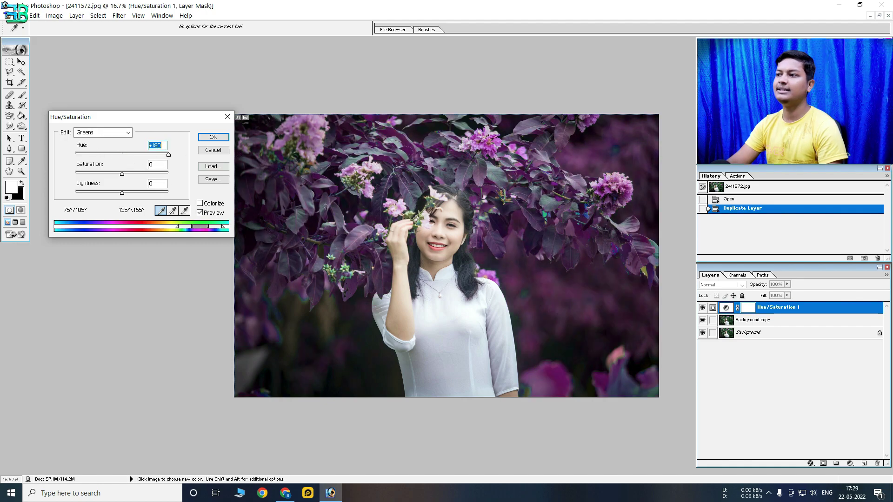
left_click_drag(121, 174, 2, 176)
left_click_drag(169, 155, 65, 156)
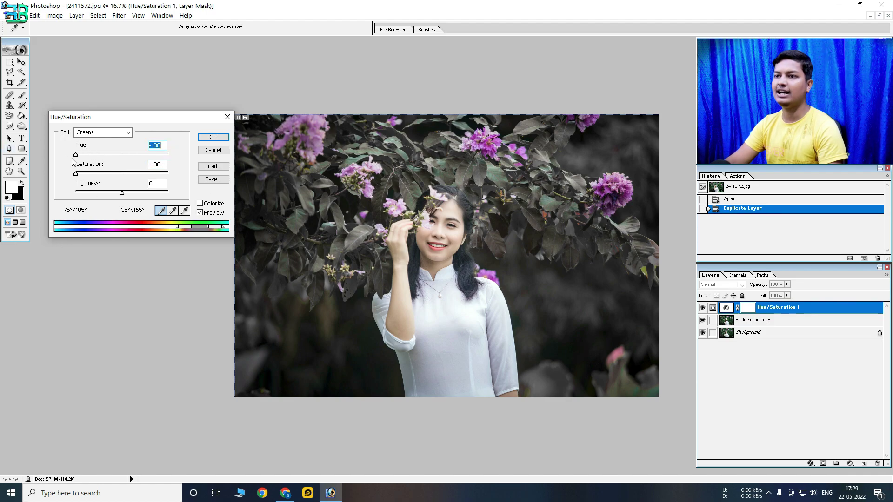
left_click_drag(120, 154, 170, 153)
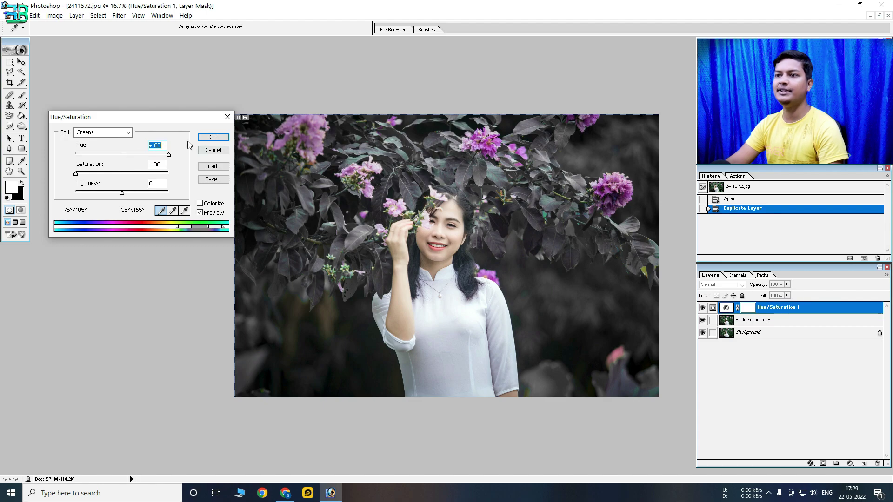
left_click_drag(133, 155, 124, 154)
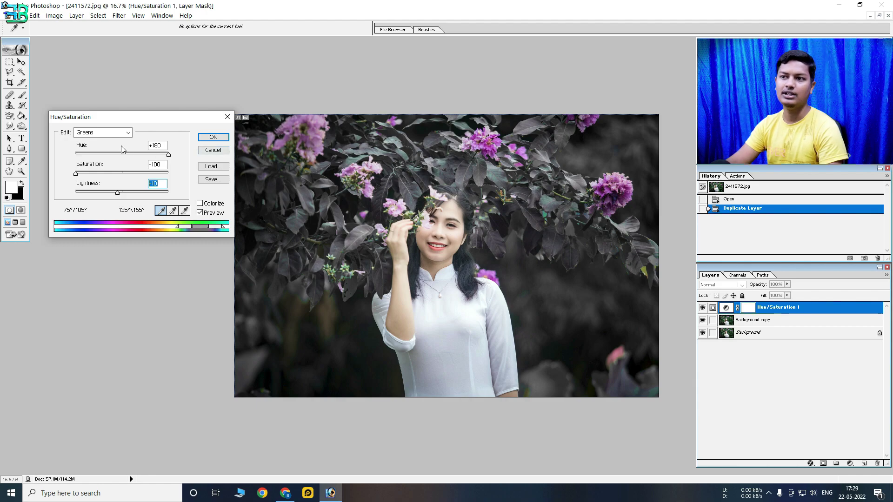
left_click(107, 133)
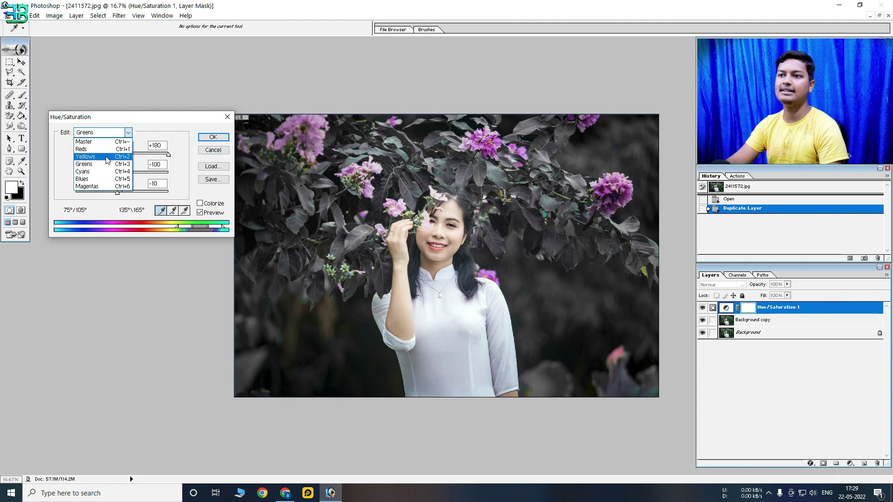
Set Yellows to Hue -25, Saturation -100, Lightness -10, then apply the Hue/Saturation layer
left_click(91, 156)
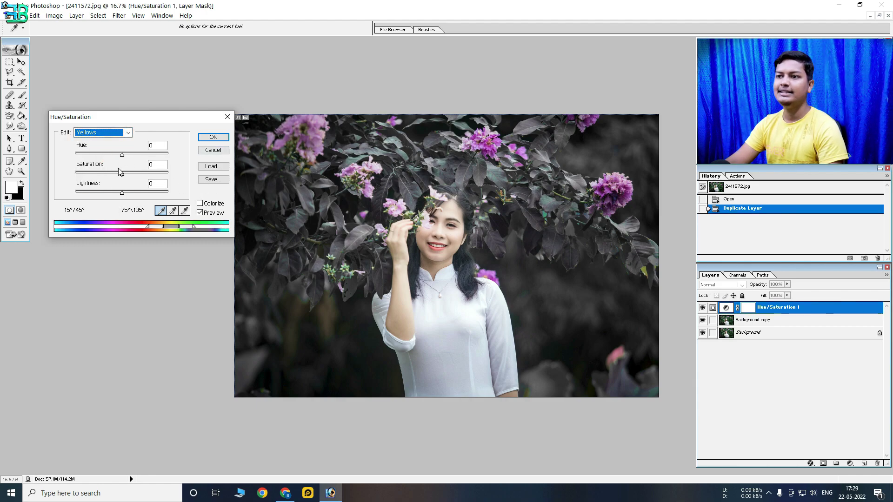
left_click_drag(123, 174, 74, 174)
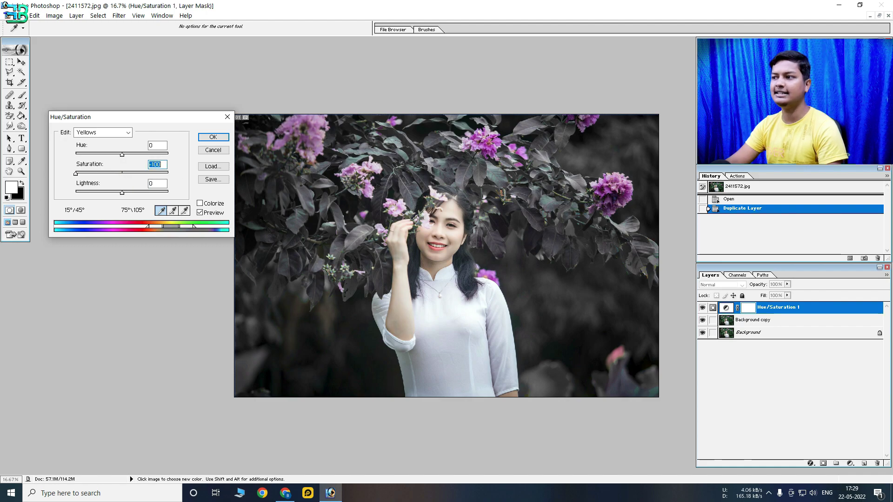
left_click_drag(121, 191, 119, 193)
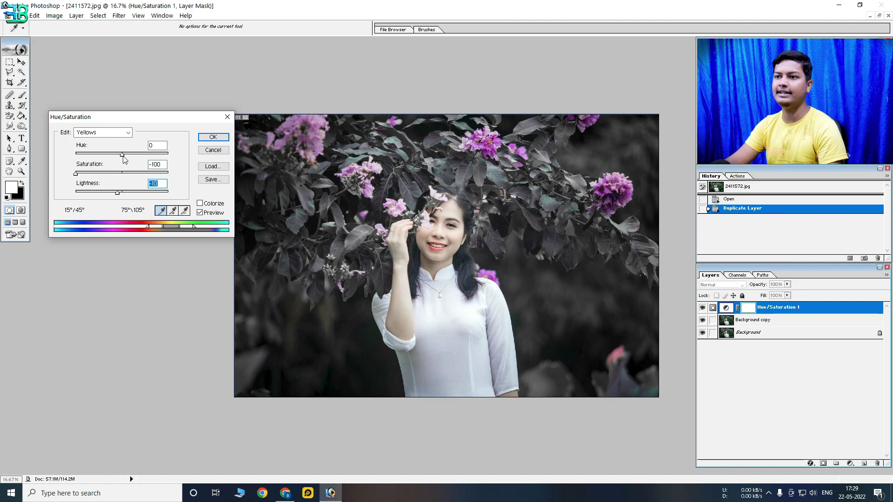
left_click_drag(112, 155, 99, 148)
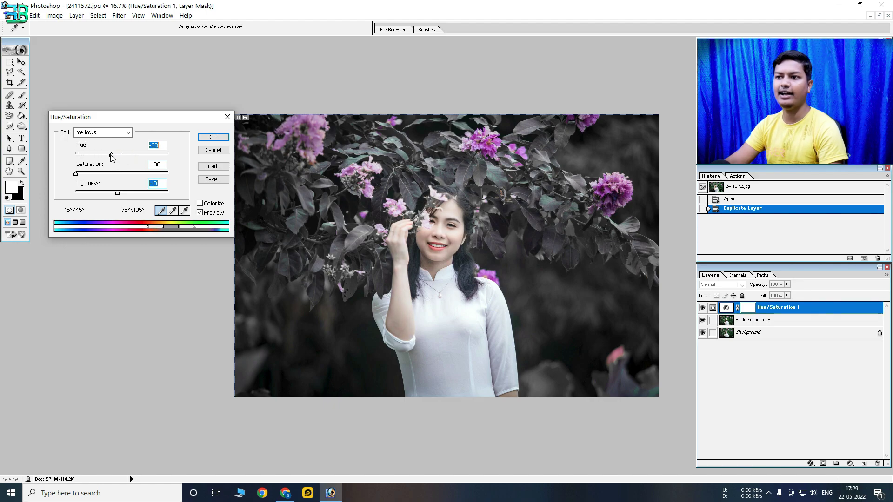
left_click_drag(111, 158, 109, 156)
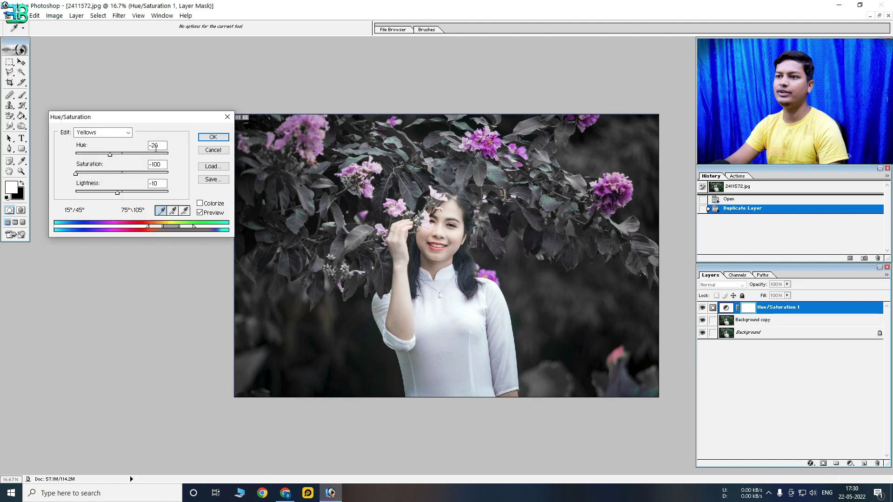
left_click_drag(110, 155, 111, 155)
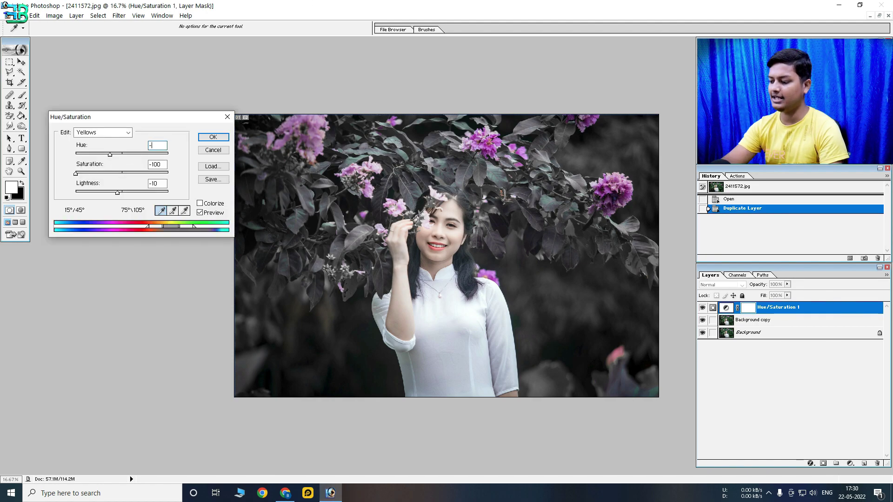
left_click(116, 132)
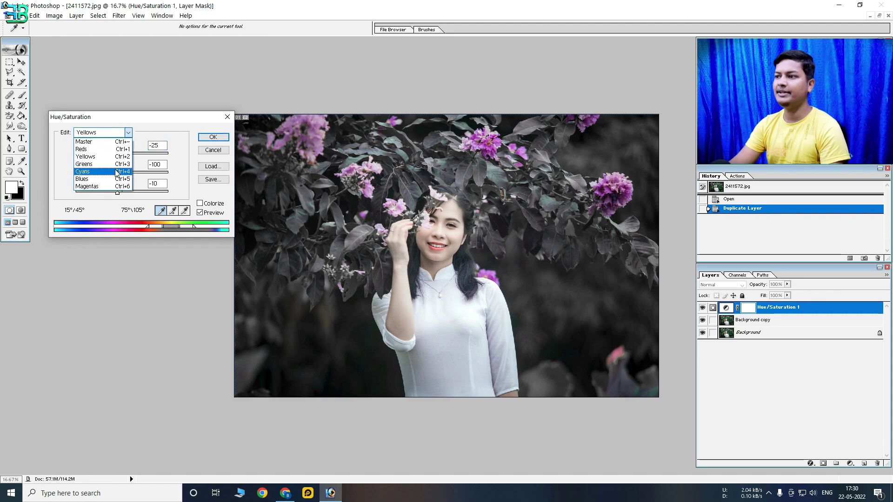
left_click(117, 172)
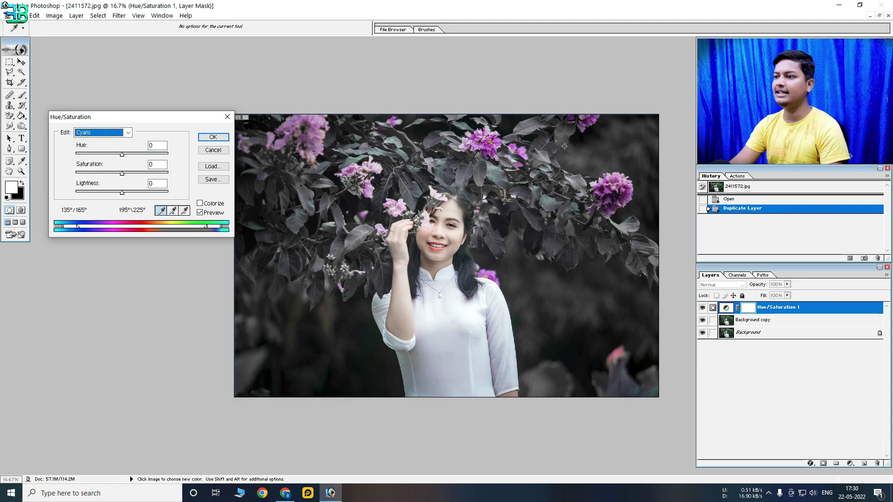
left_click(213, 137)
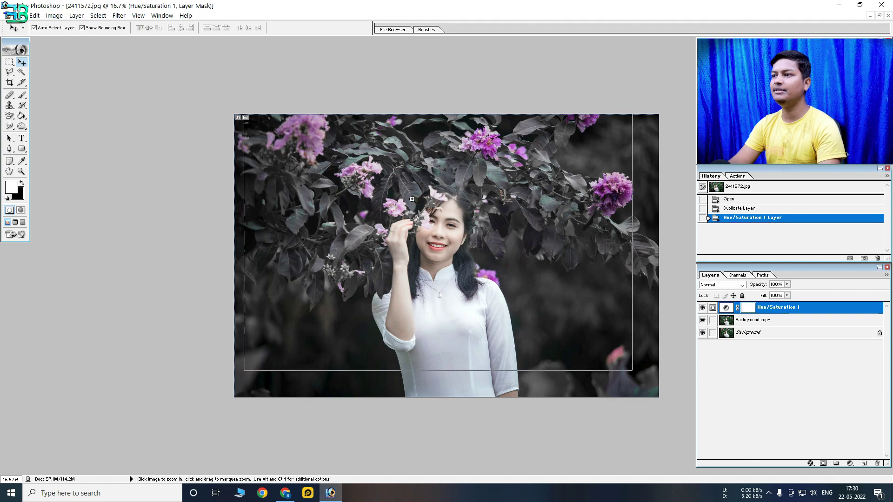
Reopen the Hue/Saturation layer, edit the Cyans saturation value and reapply it
left_click(412, 199)
double_click(729, 308)
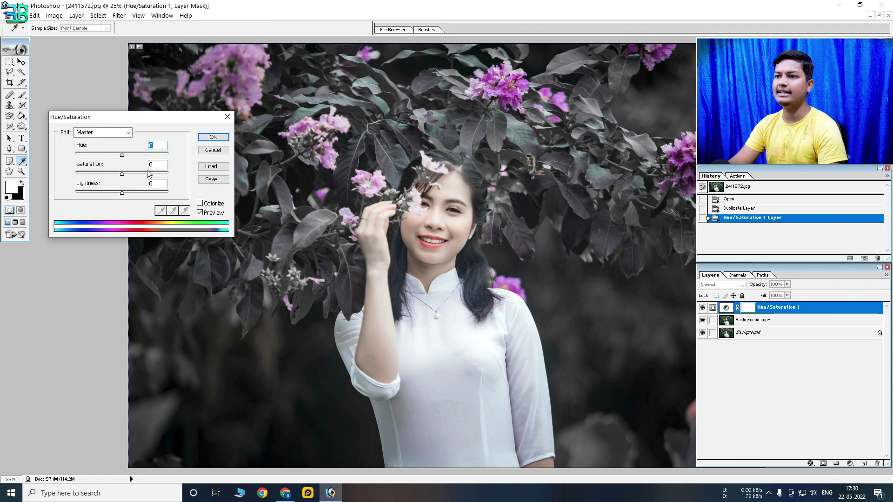
left_click(102, 132)
left_click(88, 171)
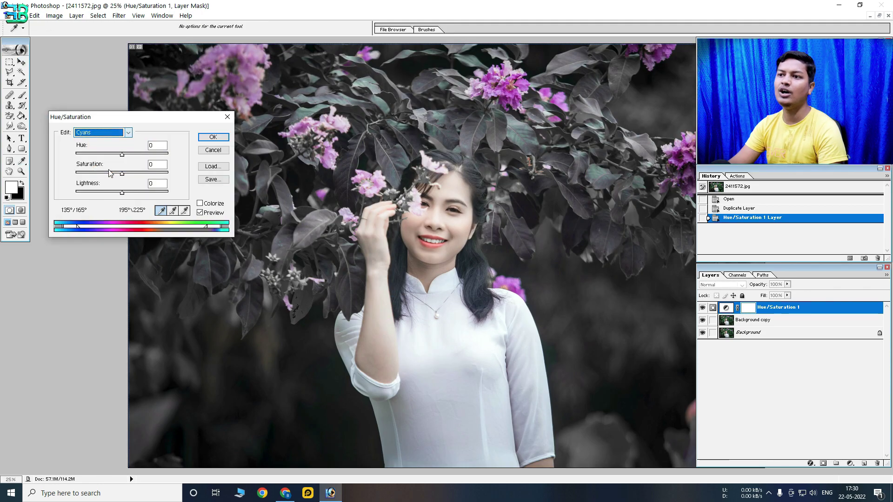
left_click(152, 165)
type("-10")
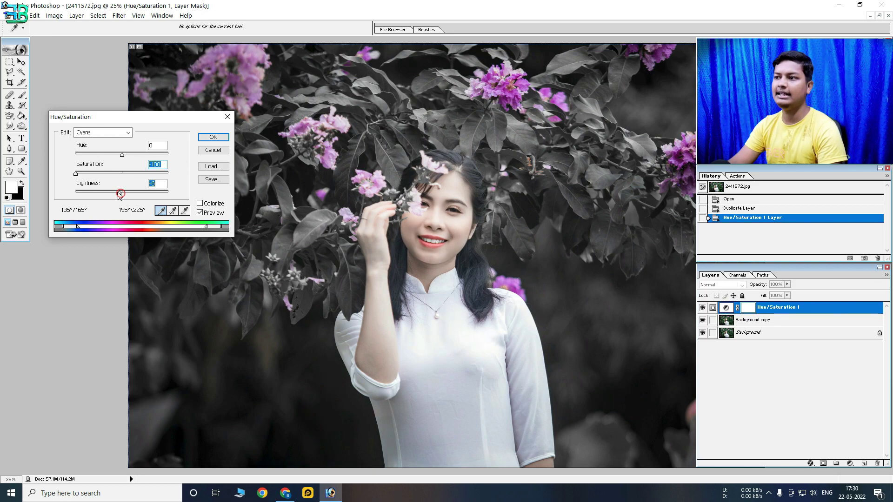
left_click(213, 137)
Compare the portrait at different zooms and add a Color Balance adjustment layer
key("ctrl+minus")
key("ctrl+minus")
key("ctrl+plus")
key("ctrl+plus")
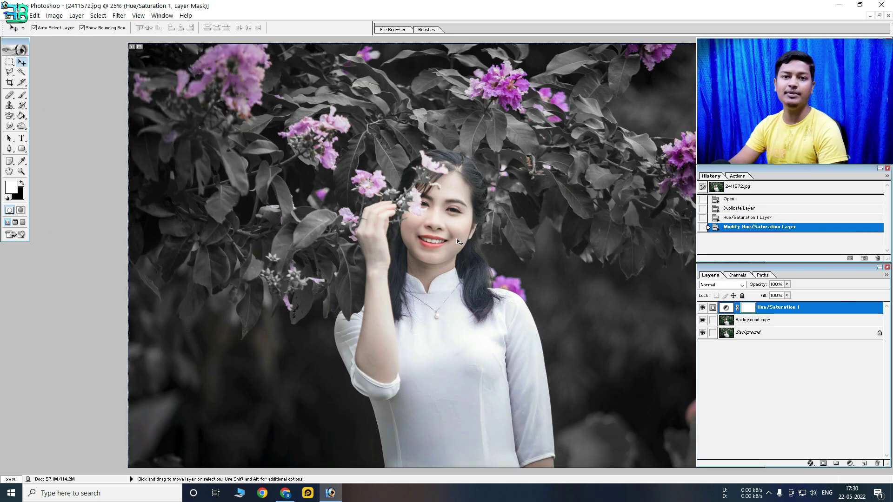
key("ctrl+minus")
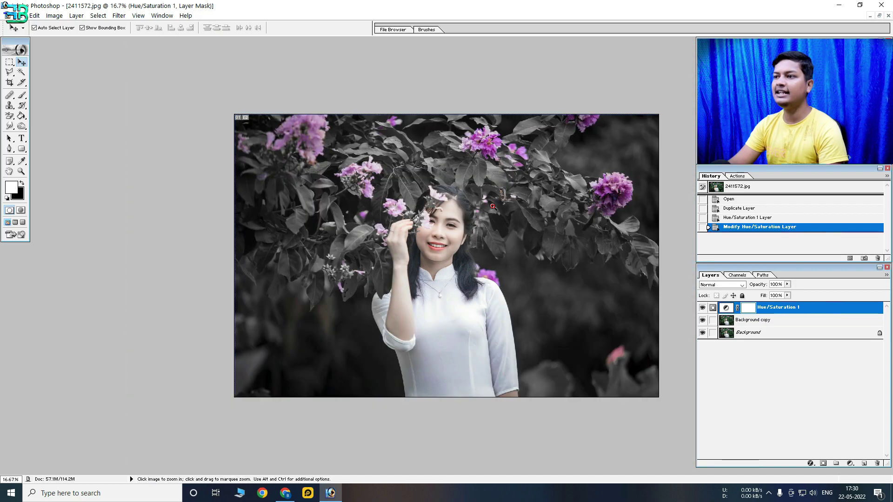
key("ctrl+plus")
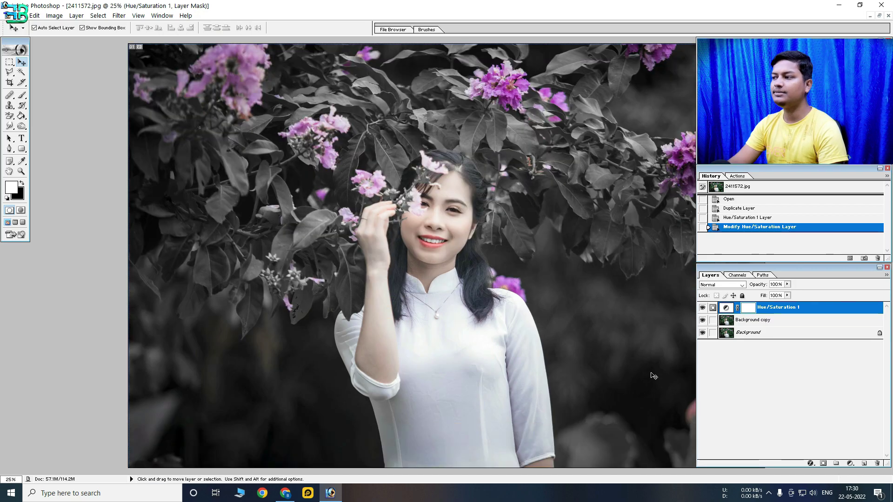
left_click(852, 464)
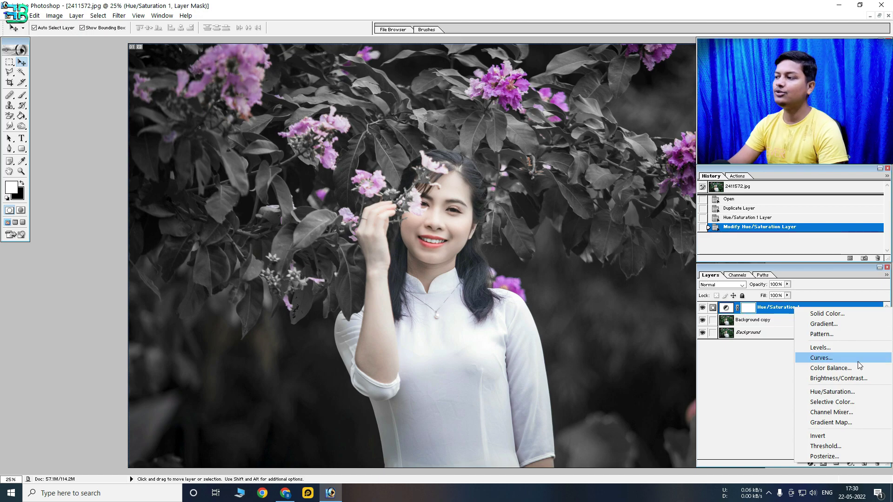
left_click(830, 367)
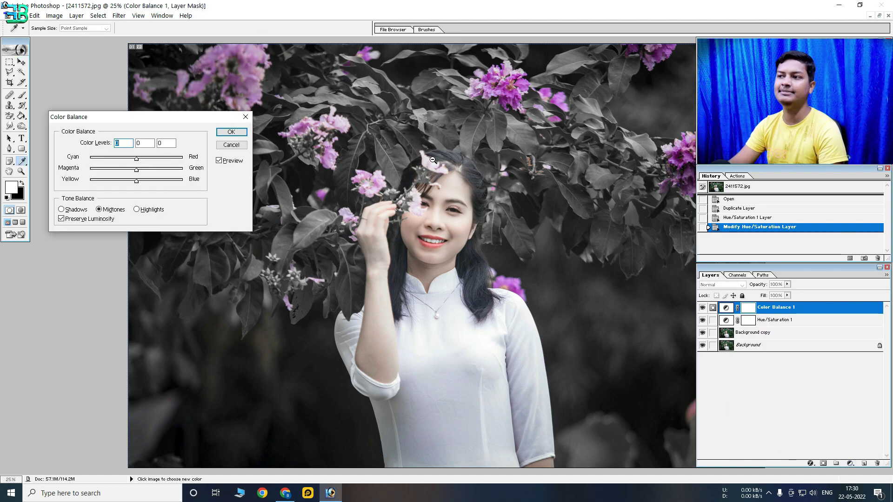
Set the Color Balance midtones to -20, -10, +10 toward cyan and blue
key("ctrl+minus")
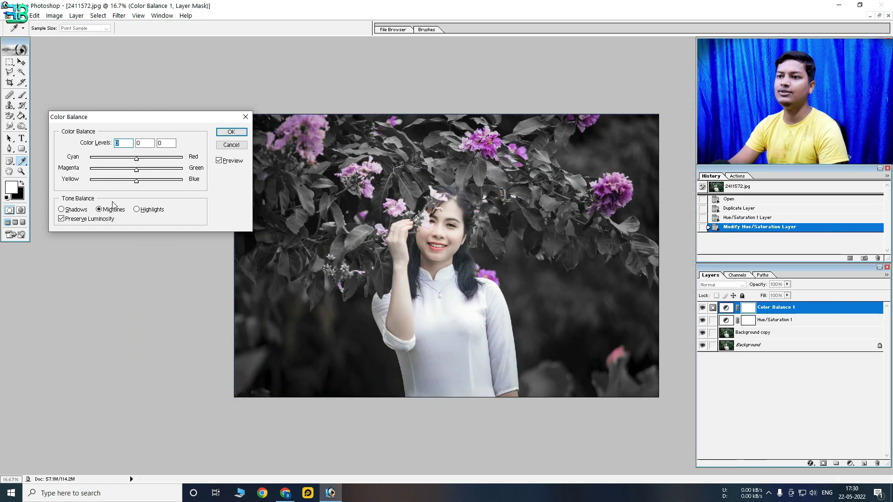
left_click_drag(137, 159, 127, 158)
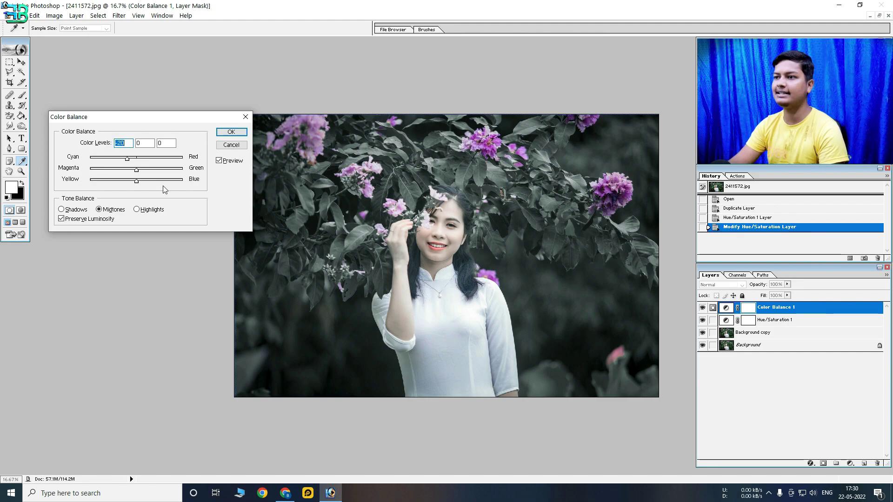
left_click(132, 170)
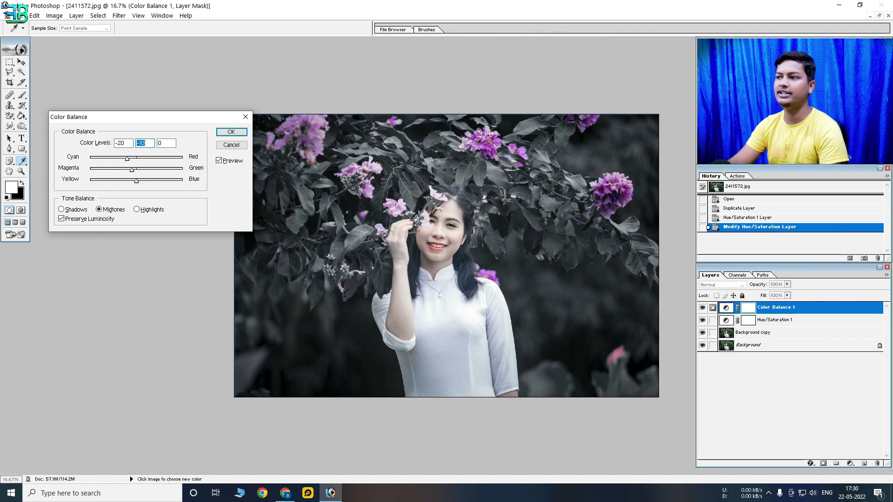
left_click(138, 180)
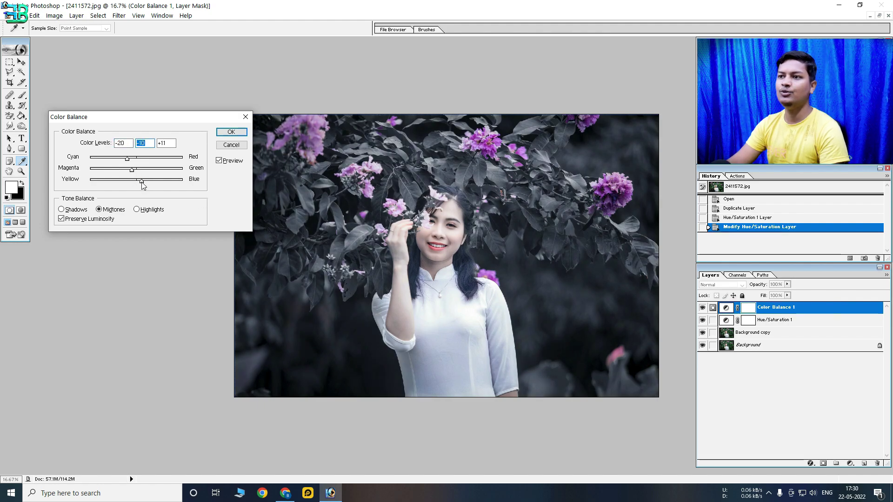
key("Tab")
key("ctrl+plus")
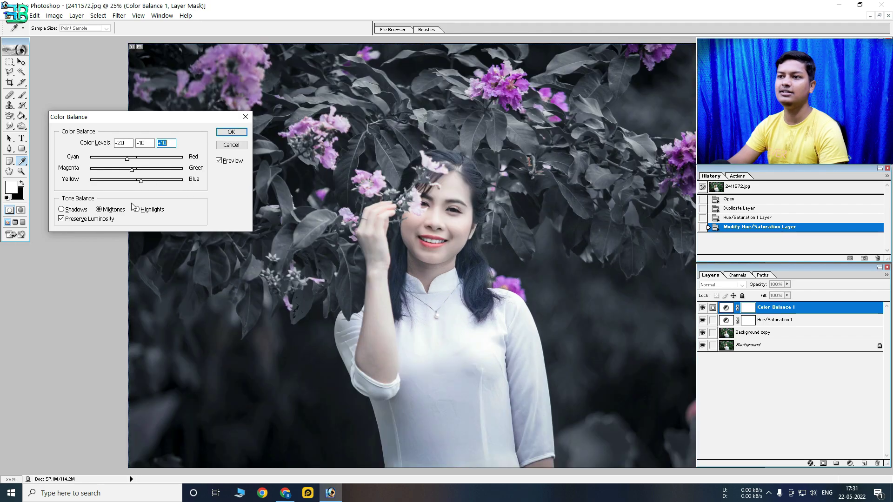
Set the highlights to -20, -10, +9 and apply the Color Balance layer
left_click(135, 209)
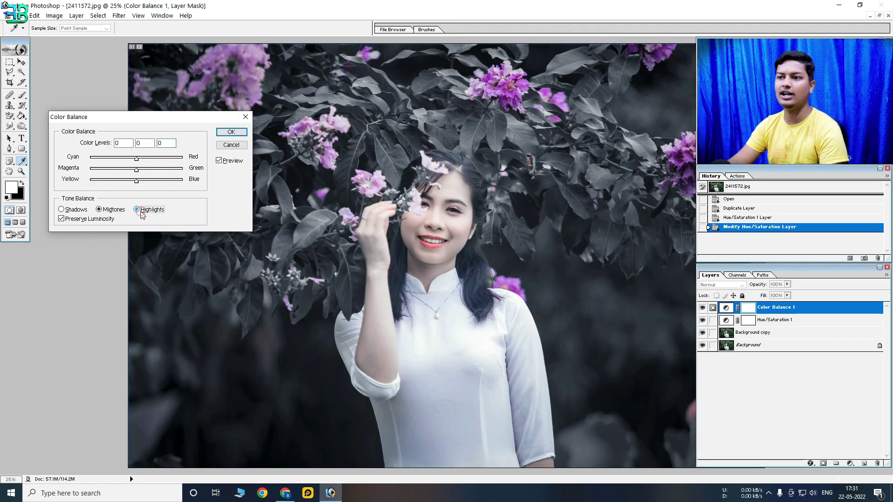
left_click_drag(136, 158, 129, 160)
left_click(128, 160)
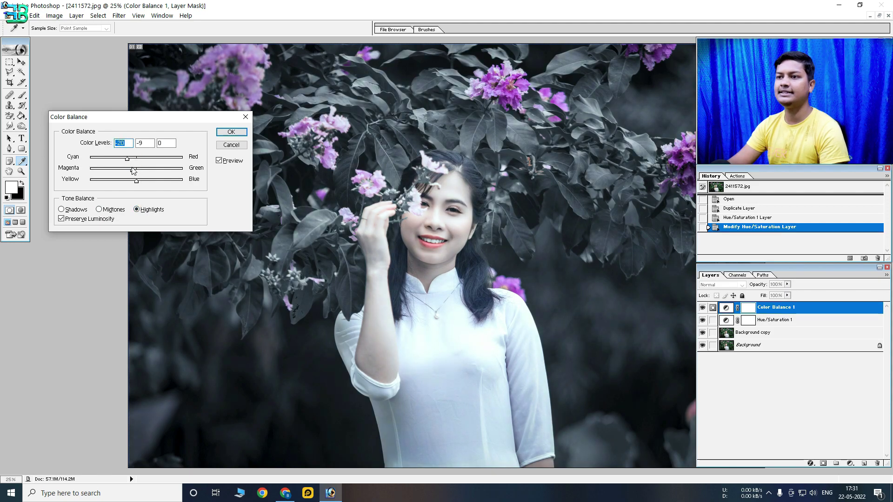
left_click(133, 170)
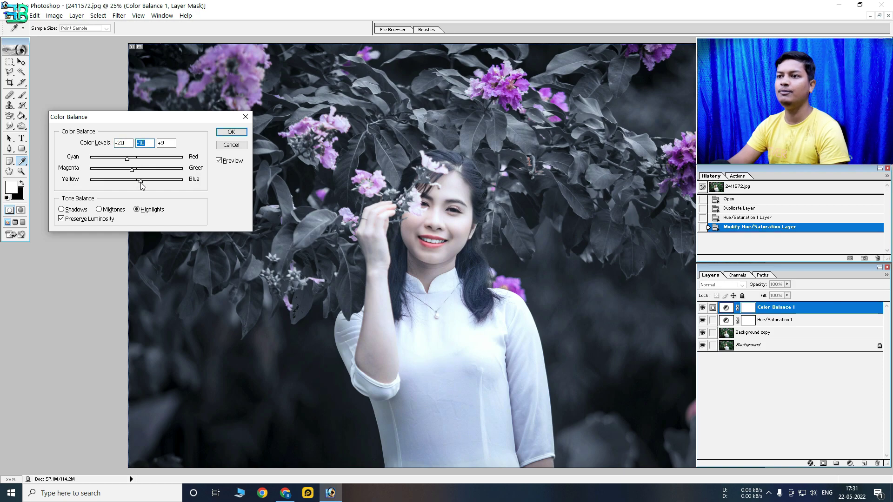
left_click(231, 132)
key("ctrl+minus")
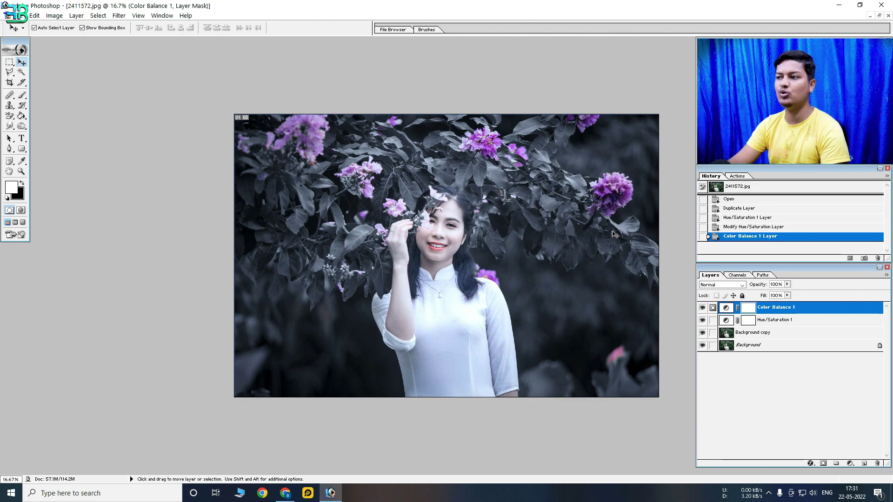
key("ctrl+plus")
key("ctrl+minus")
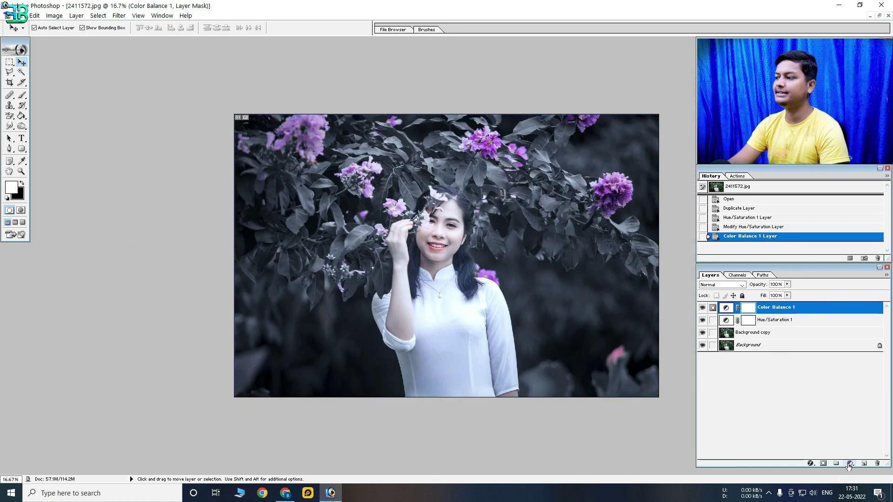
Add a Brightness/Contrast layer with Brightness 10 and Contrast 10
left_click(849, 465)
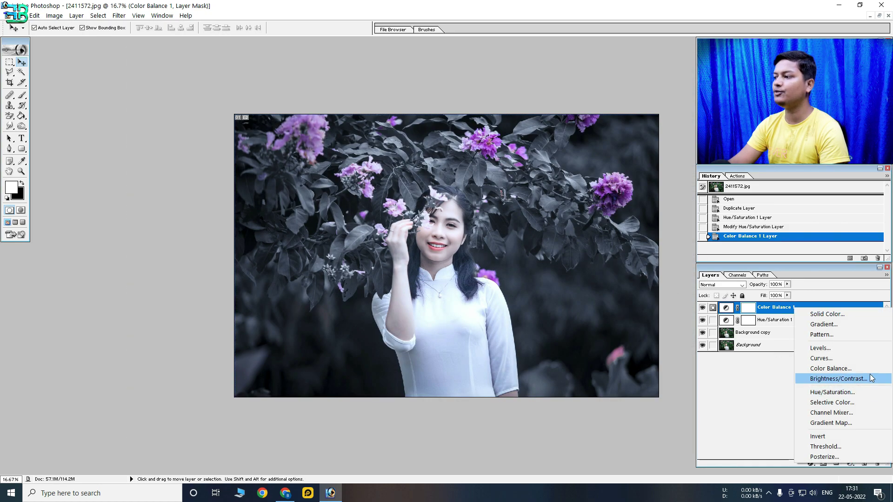
left_click(844, 378)
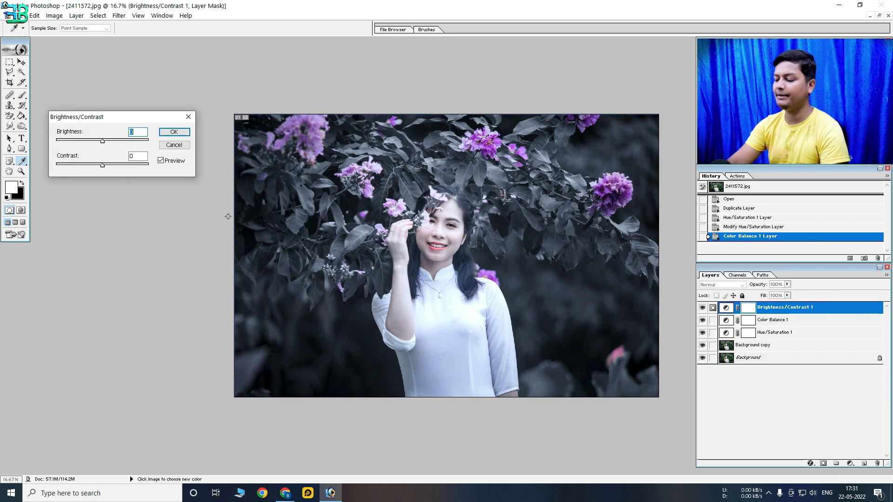
type("10")
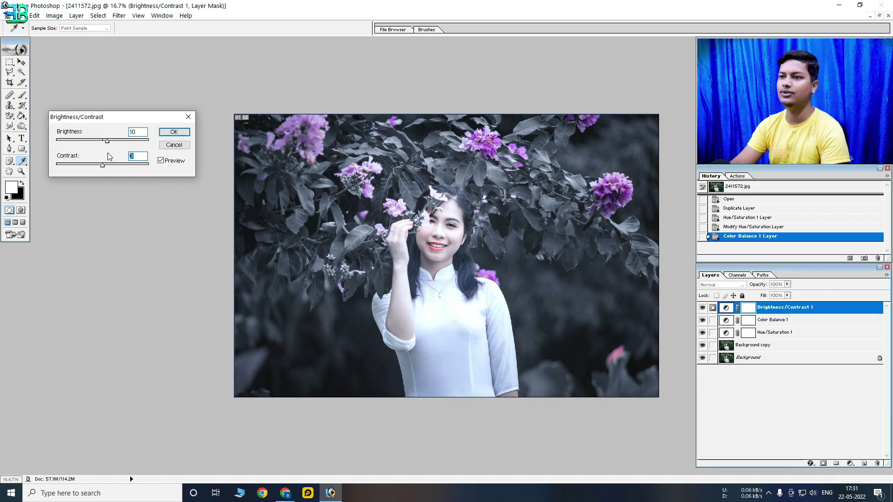
type("10")
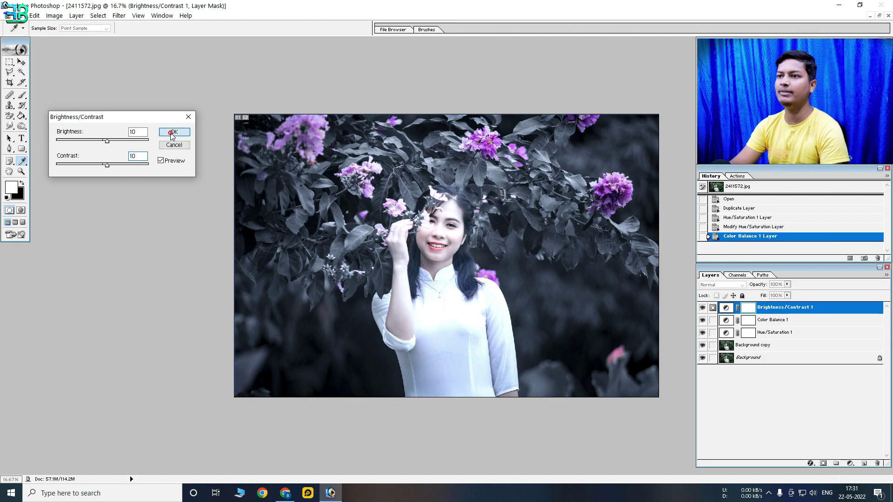
left_click(172, 132)
left_click(432, 223, "ctrl")
left_click(504, 225, "ctrl+alt")
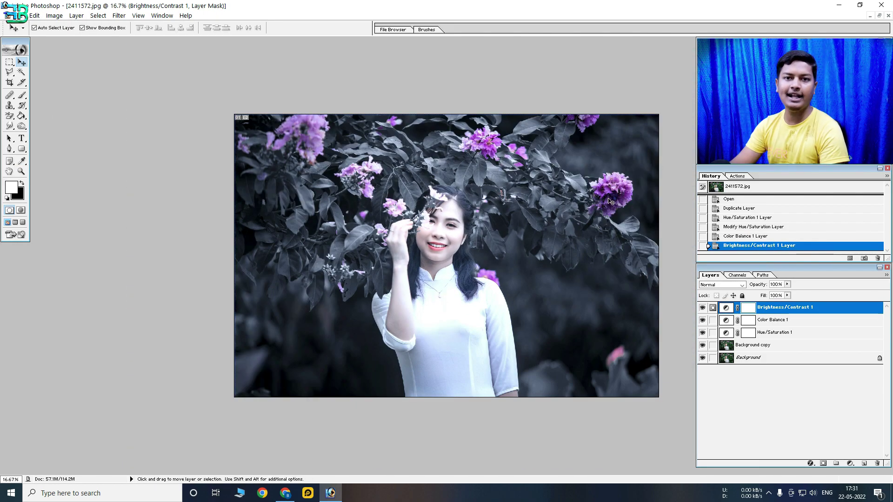
Add a Selective Color layer with the Blacks range's Black slider raised to deepen darks
left_click(850, 463)
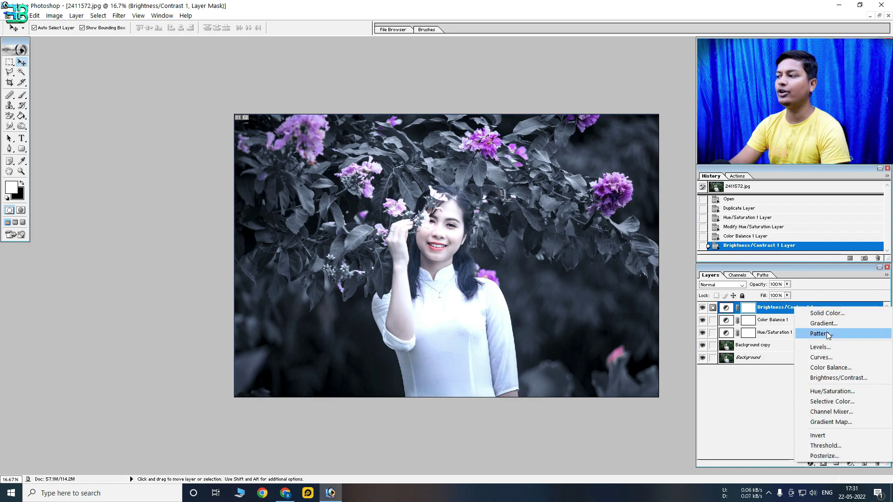
left_click(832, 402)
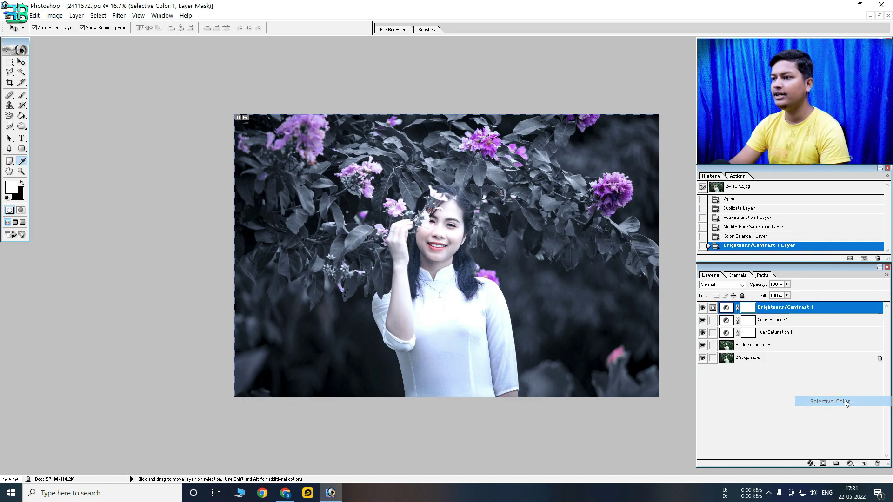
left_click(408, 225, "ctrl")
left_click(99, 134)
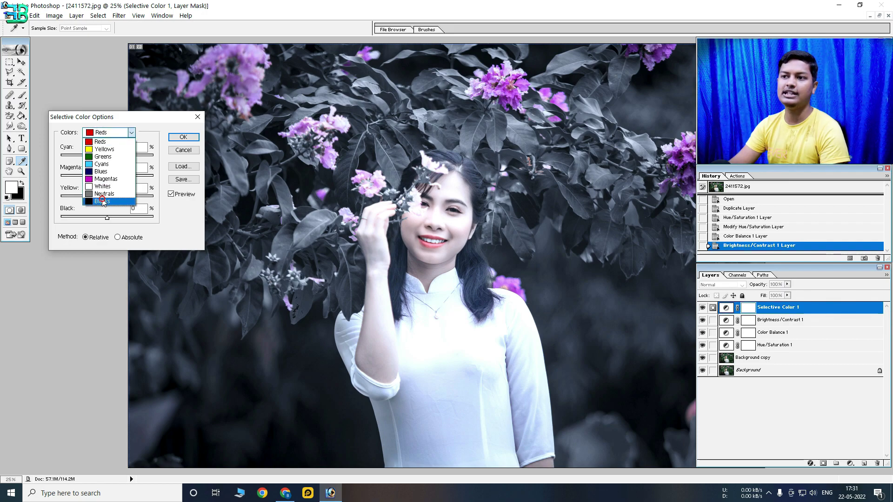
left_click(103, 202)
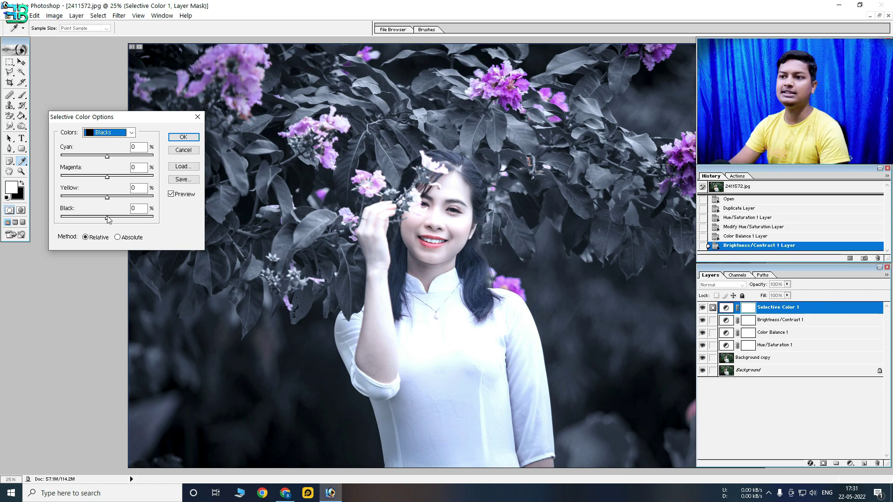
left_click_drag(107, 218, 114, 218)
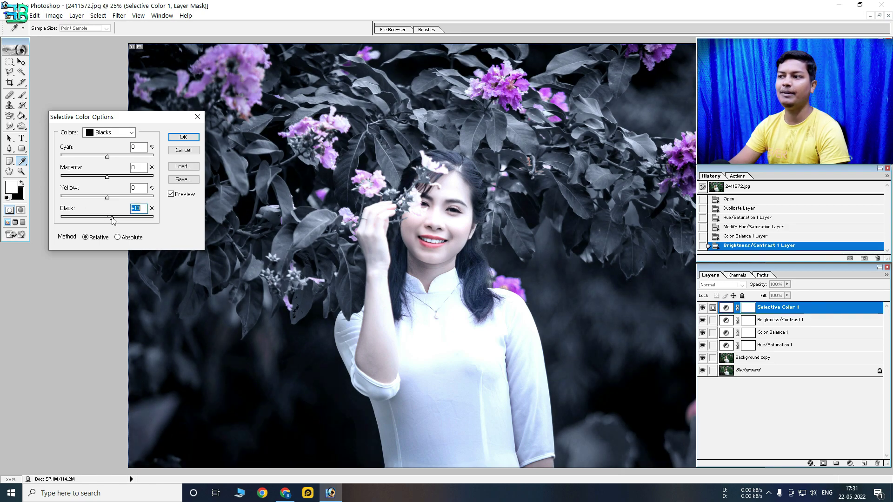
left_click(182, 138)
Toggle the Selective Color 1 layer's visibility to compare the deepened blacks
key("v")
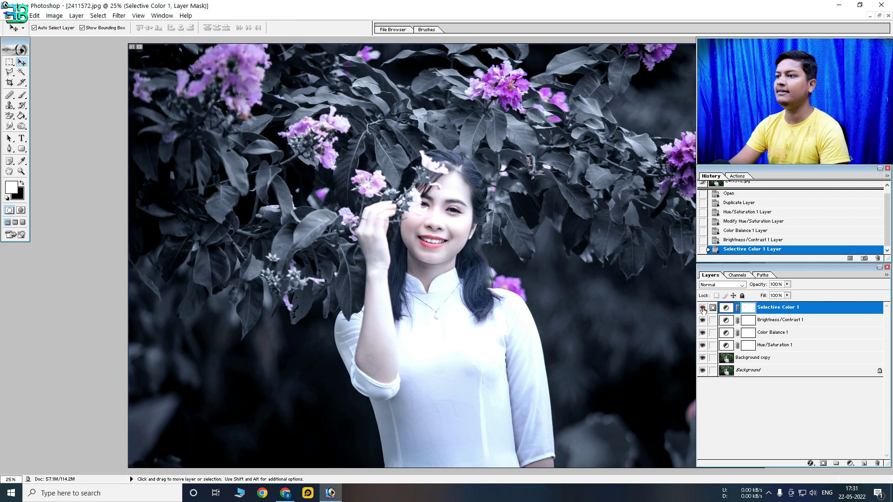
left_click(702, 308)
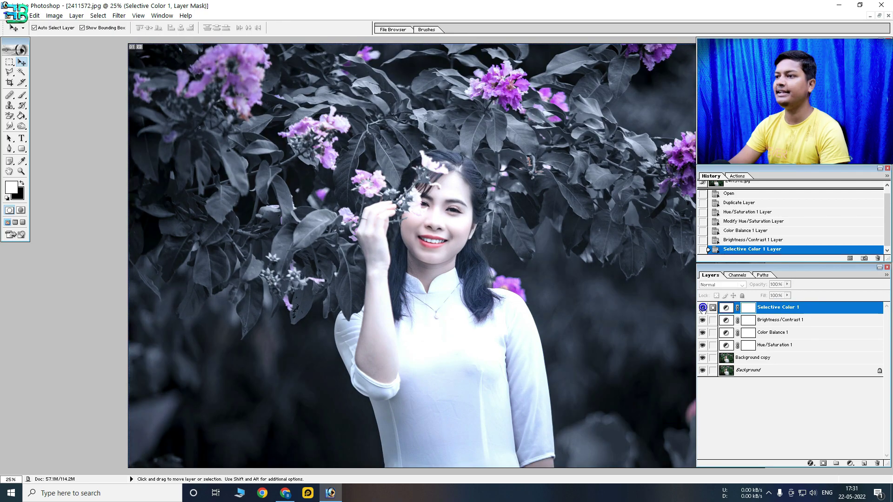
left_click(702, 307)
key("ctrl+minus")
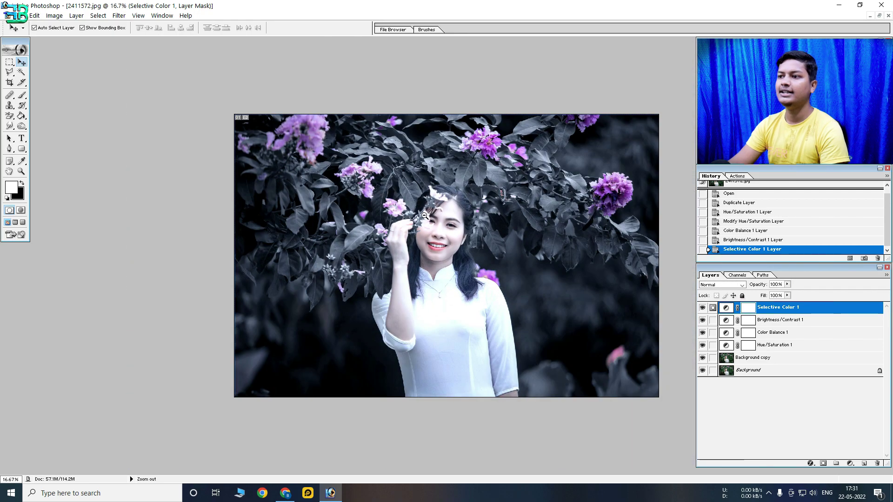
left_click(518, 208, "ctrl")
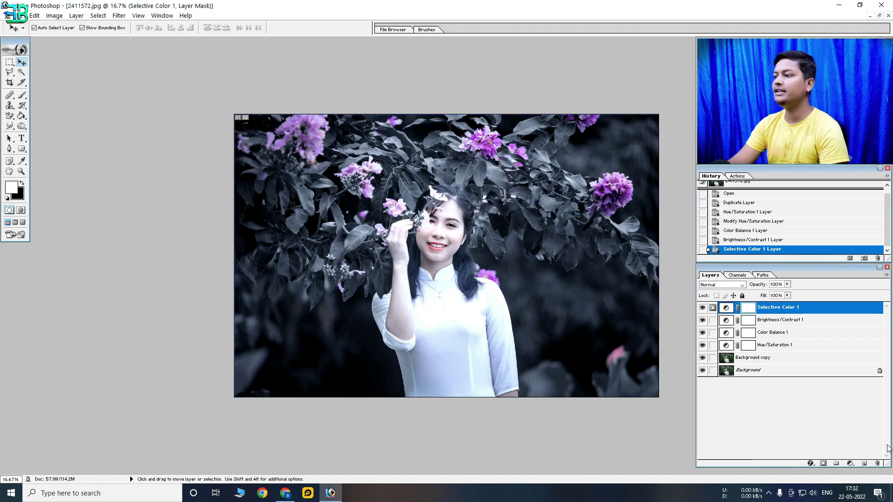
left_click(850, 463)
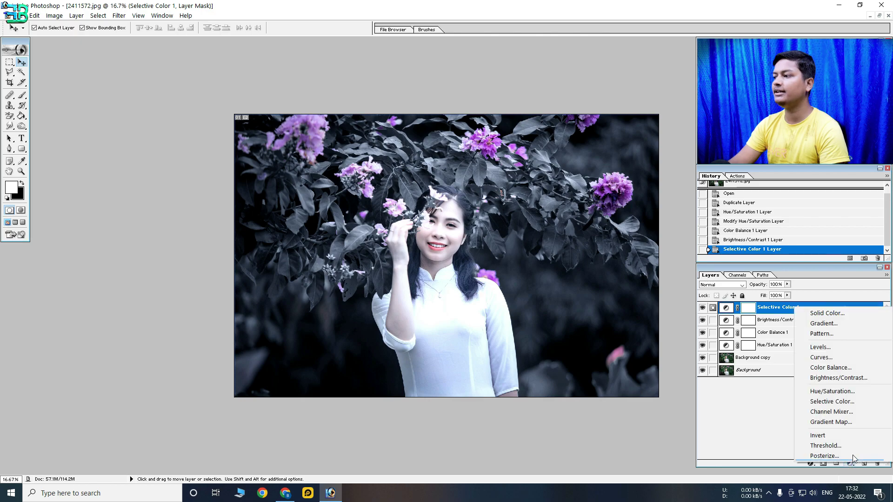
Add Selective Color 2 and push the Blues range to Cyan +100, Magenta +15
left_click(847, 403)
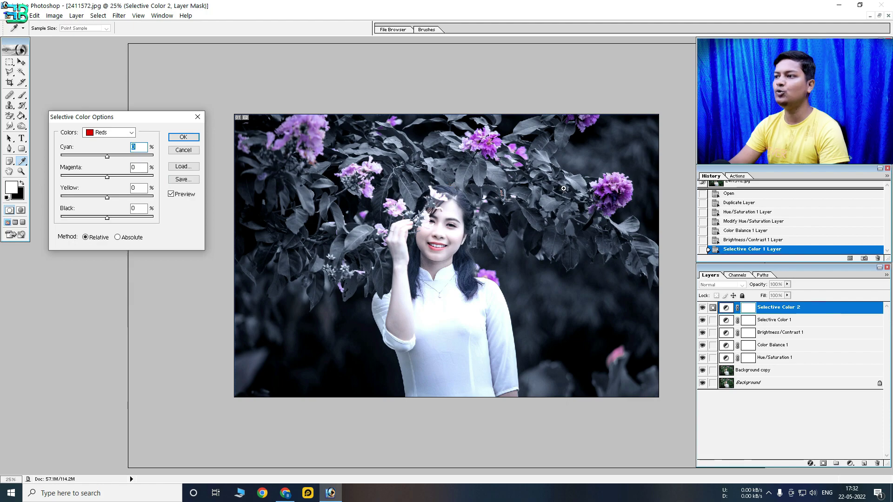
key("ctrl+plus")
left_click(123, 132)
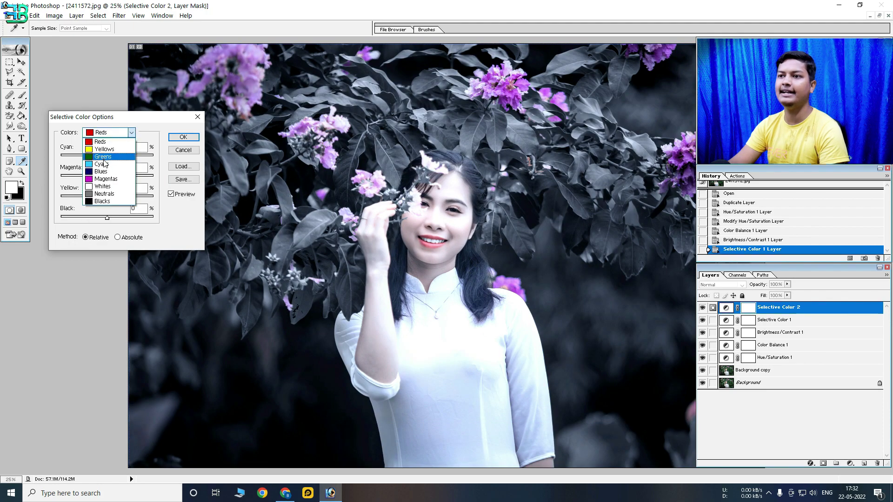
left_click(109, 173)
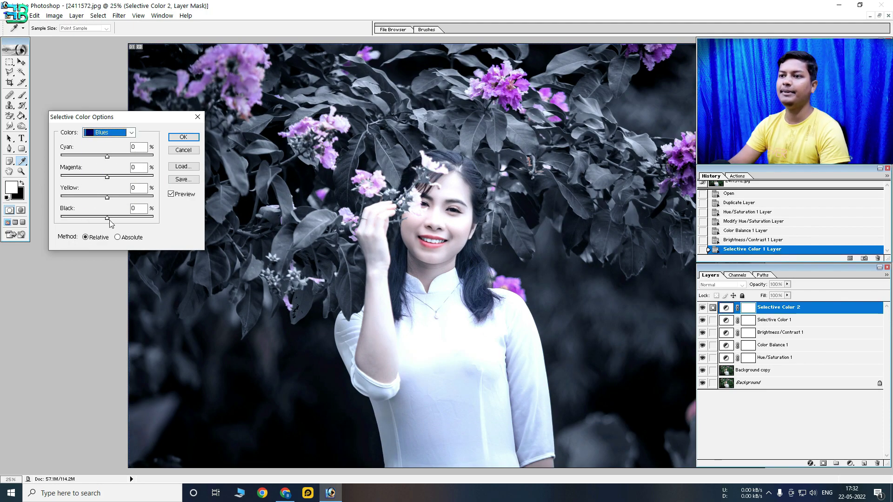
left_click_drag(108, 218, 127, 217)
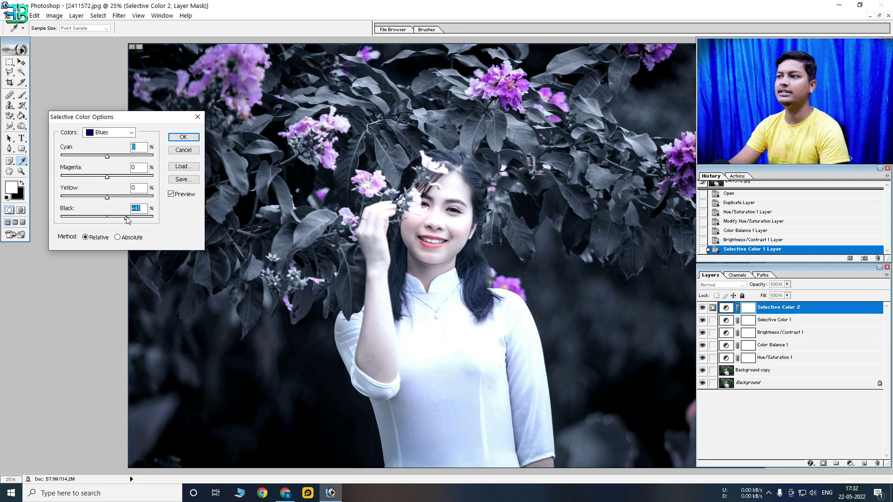
type("0")
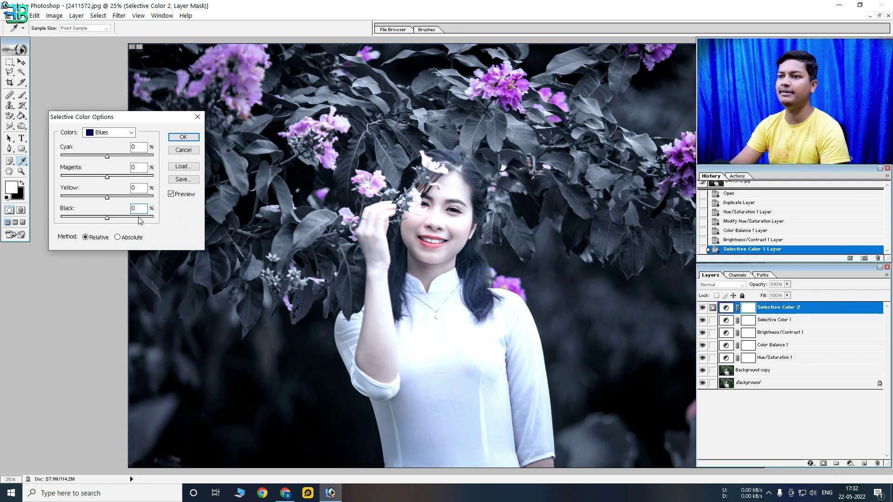
left_click_drag(108, 197, 61, 197)
left_click_drag(132, 197, 158, 197)
mouse_move(108, 177)
left_mouse_down()
mouse_move(37, 180)
mouse_move(211, 161)
left_mouse_up()
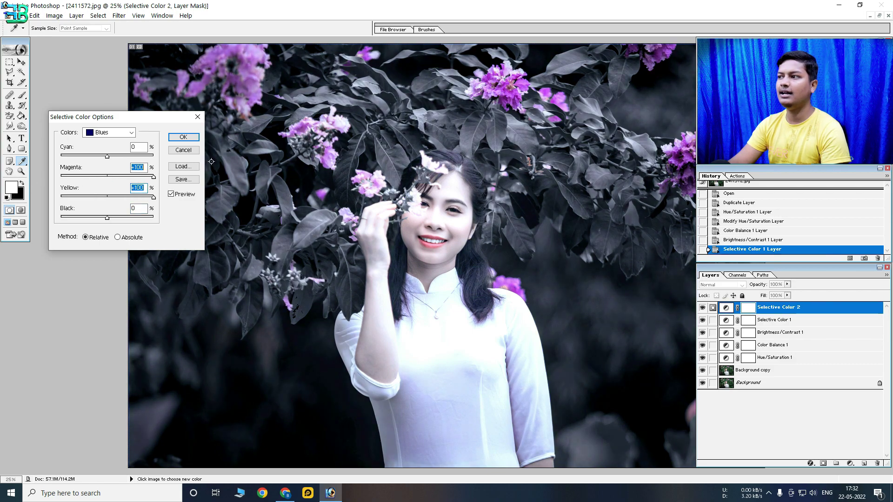
mouse_move(154, 176)
left_mouse_down()
mouse_move(114, 177)
mouse_move(111, 197)
left_mouse_up()
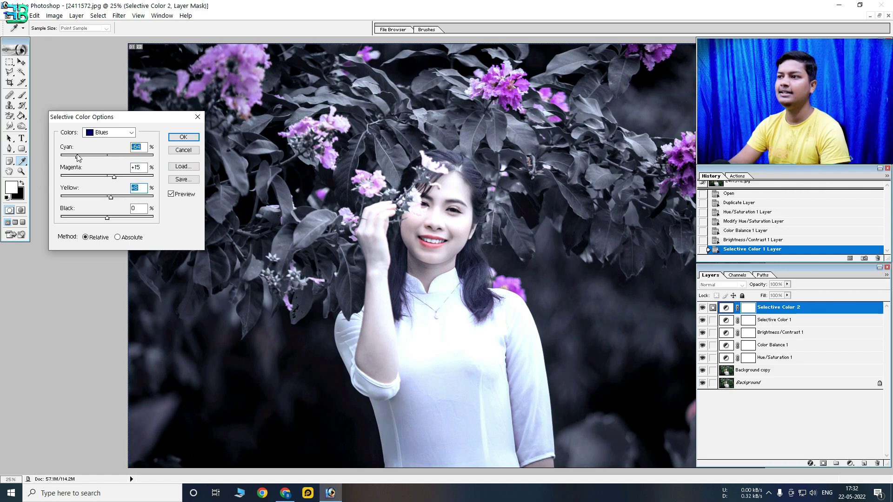
left_click_drag(77, 155, 156, 155)
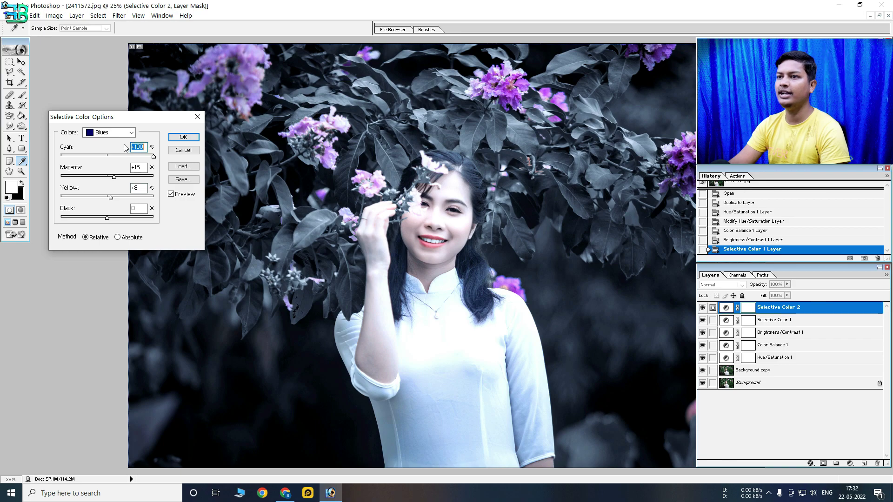
Tune Cyans to Cyan +100, Magenta +11, Yellow -17 with deeper black, and apply
left_click(109, 133)
left_click(107, 157)
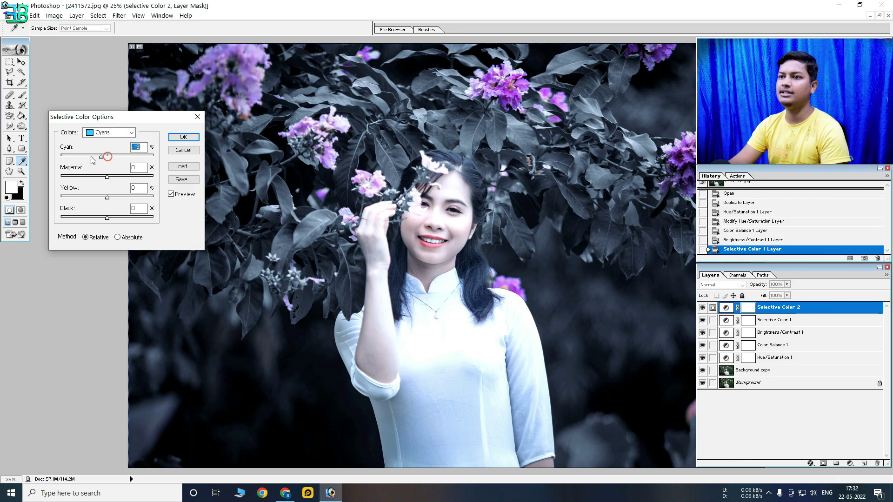
mouse_move(108, 178)
left_mouse_down()
mouse_move(116, 198)
mouse_move(138, 198)
left_mouse_up()
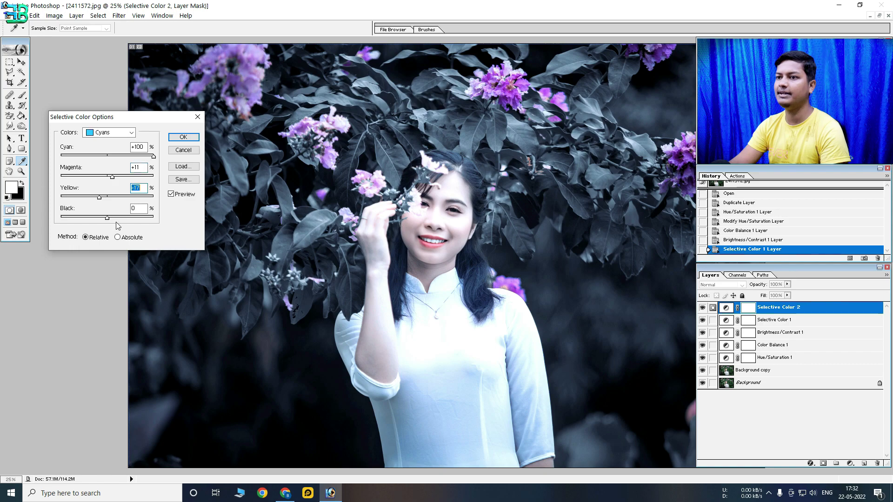
mouse_move(125, 222)
left_mouse_down()
mouse_move(159, 222)
mouse_move(120, 219)
left_mouse_up()
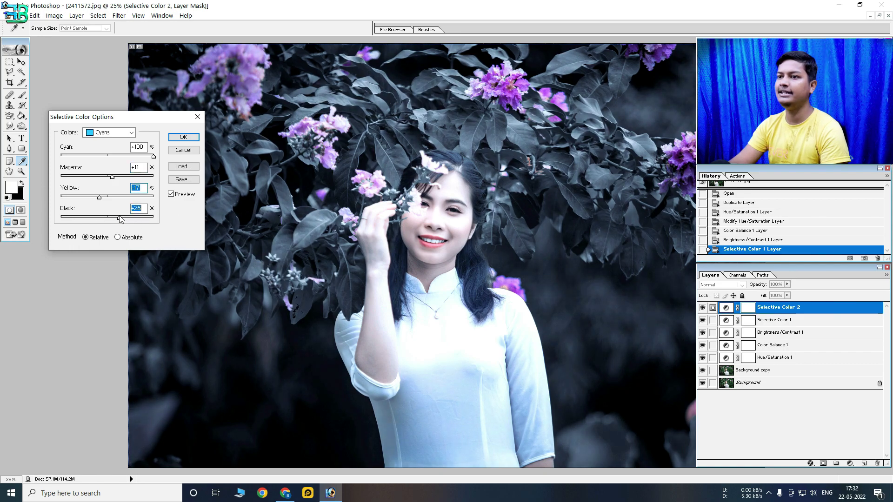
left_click(176, 141)
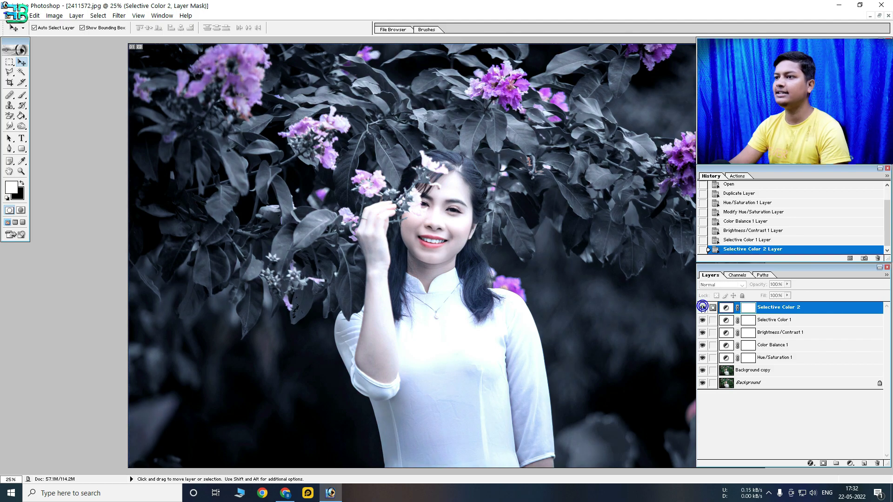
key("ctrl+minus")
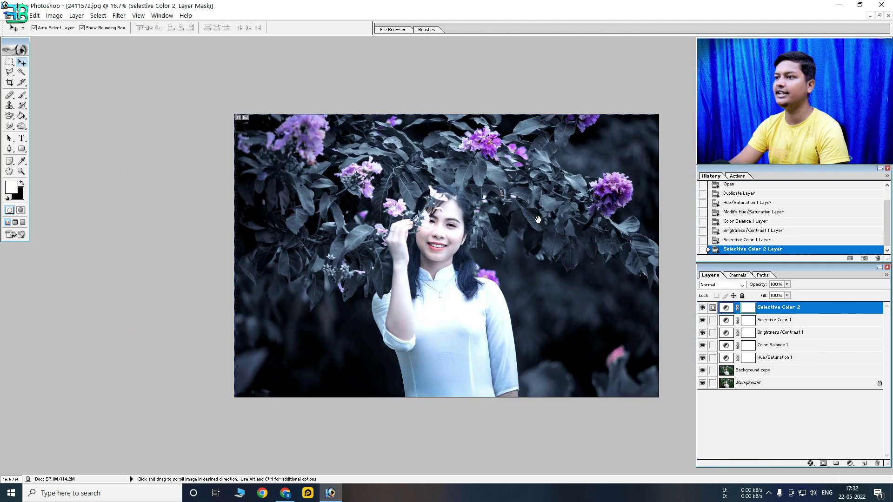
Group the adjustment layers and Background copy into a new layer set, Set 1
left_click(836, 464)
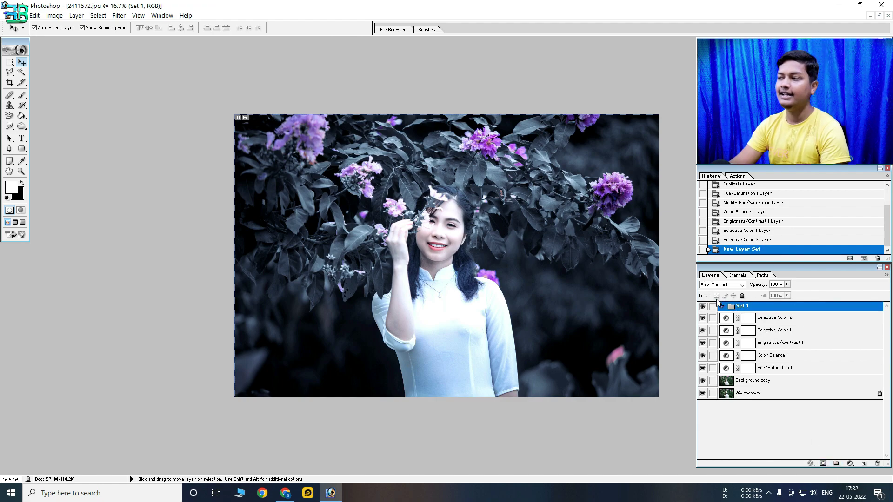
left_click_drag(765, 320, 752, 307)
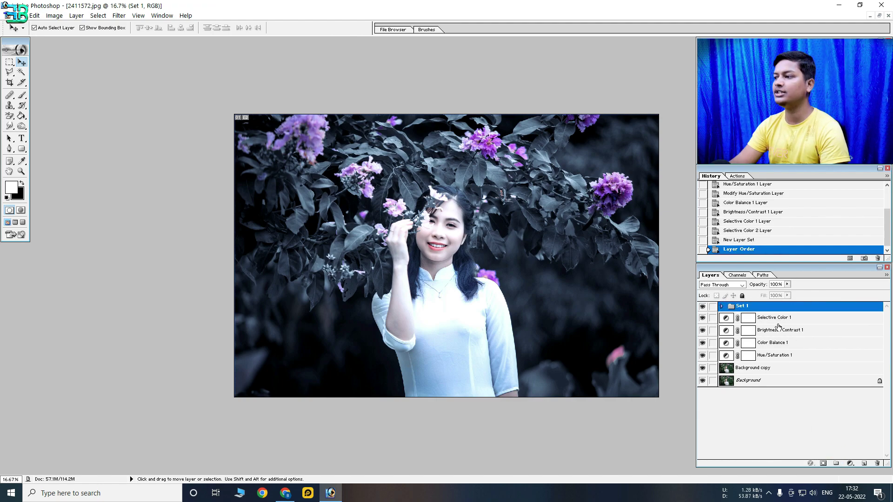
left_click_drag(752, 313, 744, 306)
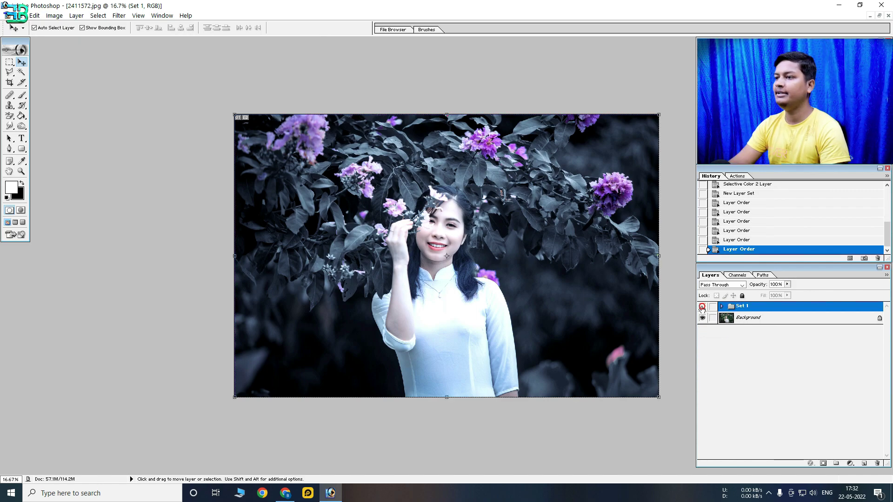
Toggle Set 1's visibility while zoomed on the face to compare before and after
left_click(702, 307)
left_click(431, 247)
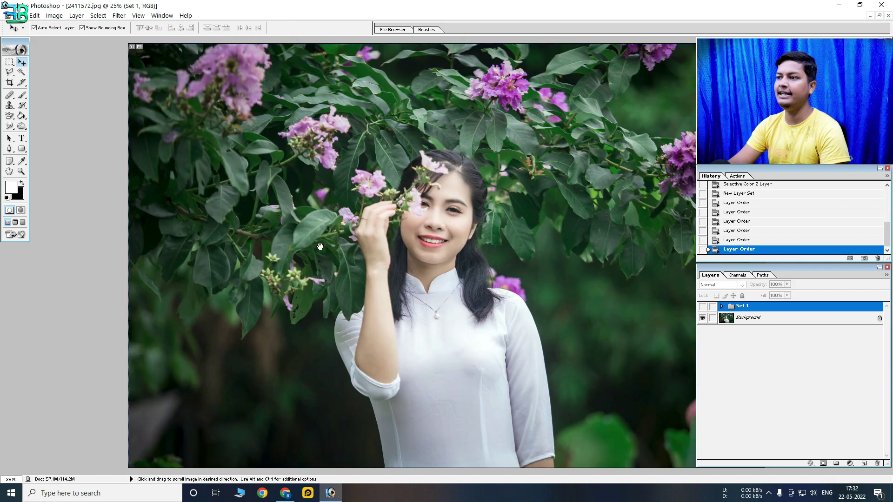
left_click(445, 215)
left_click_drag(493, 269, 419, 186)
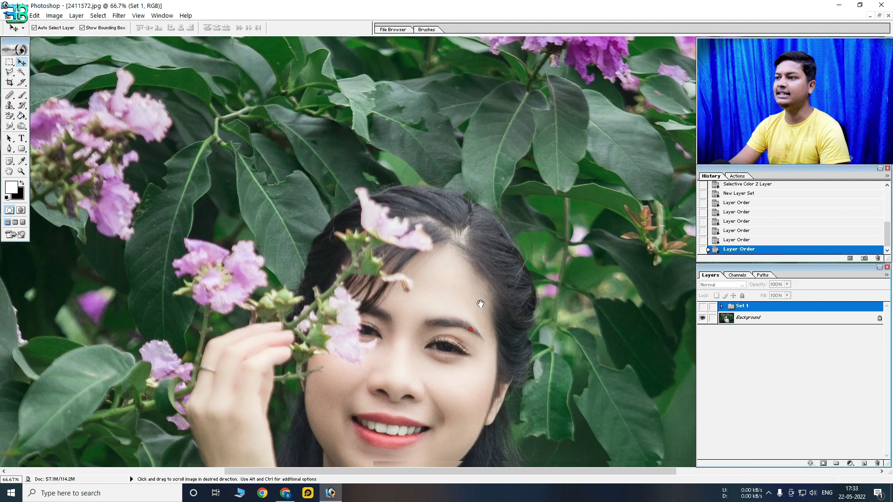
left_click(702, 307)
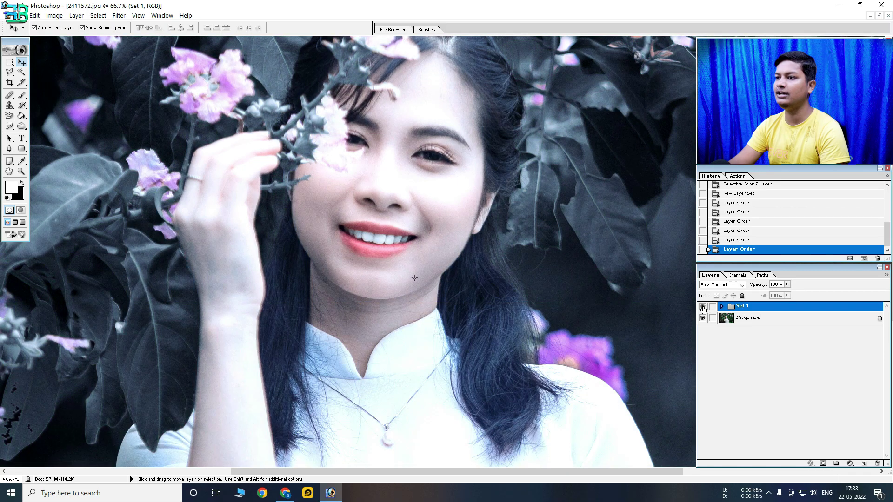
left_click(703, 307)
left_click(703, 309)
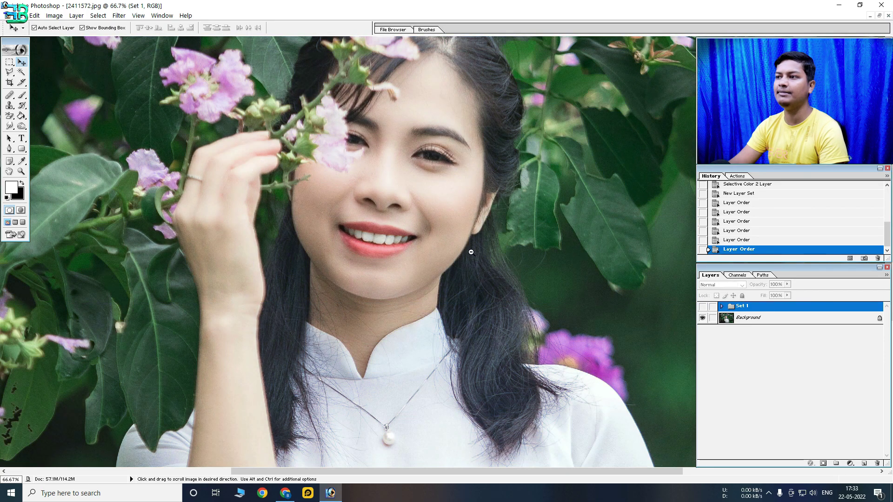
left_click(464, 248, "alt")
left_click(464, 248, "alt")
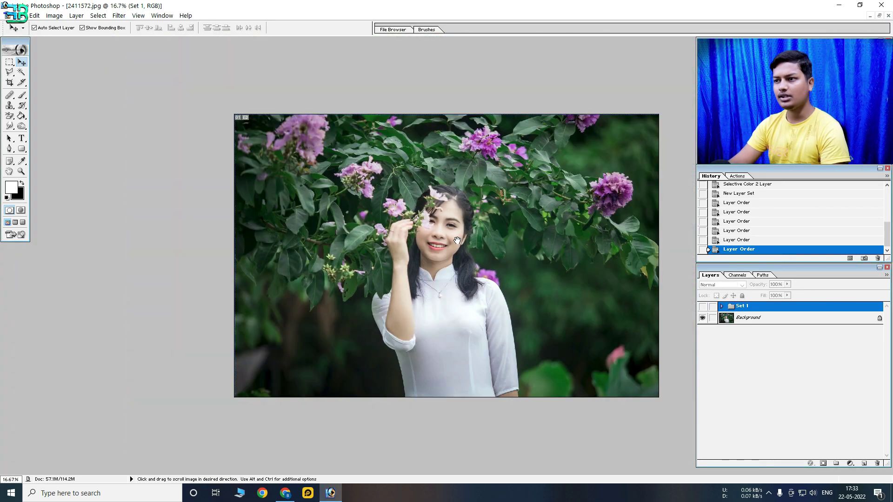
left_click(703, 306)
left_click(703, 306)
left_click(703, 306)
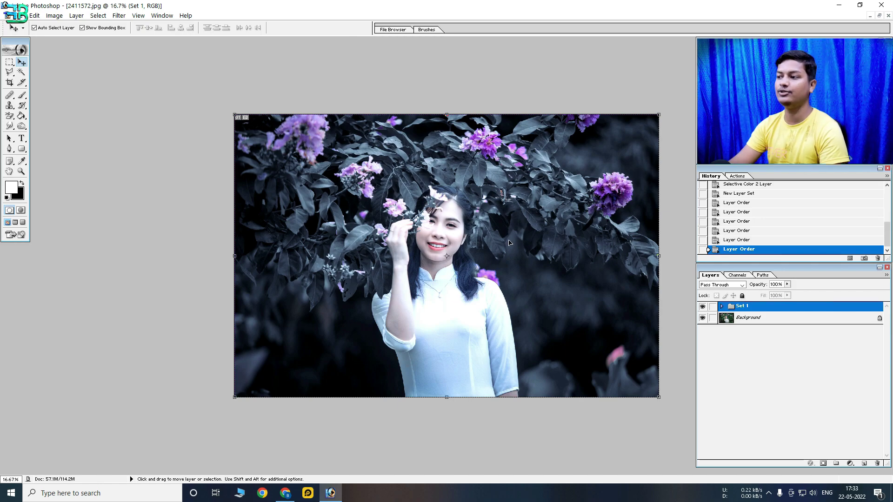
Recheck the grade at other zooms, then float the portrait window at 12.5%
key("ctrl+plus")
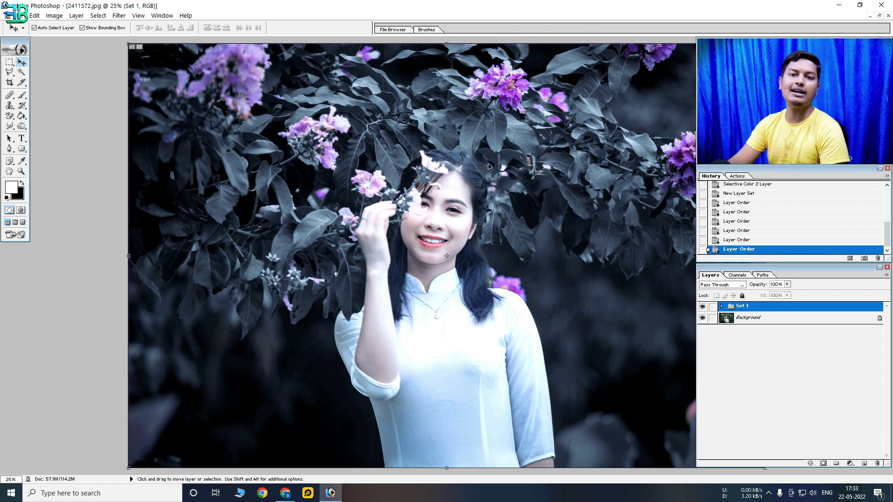
key("ctrl+minus")
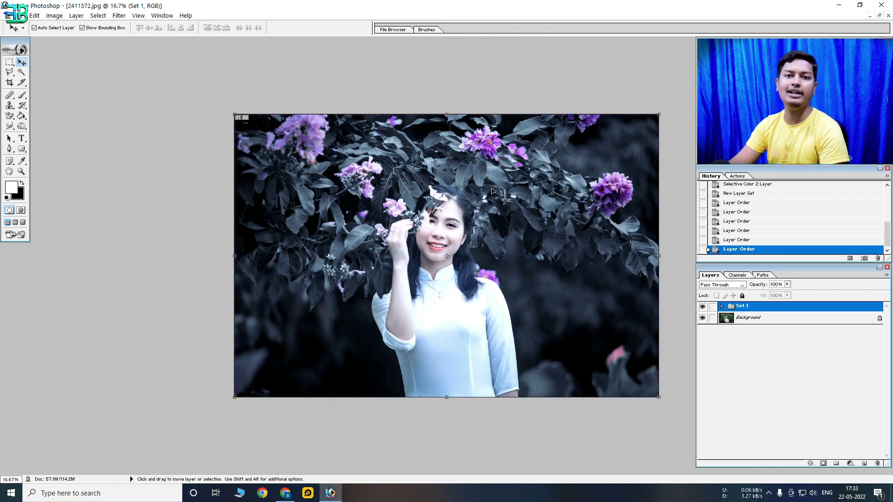
left_click(702, 307)
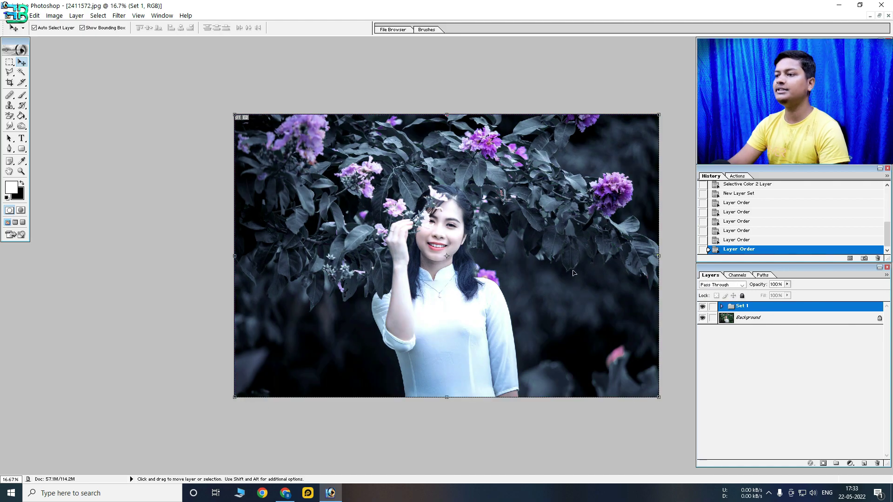
key("ctrl+space")
left_click(342, 294, "ctrl")
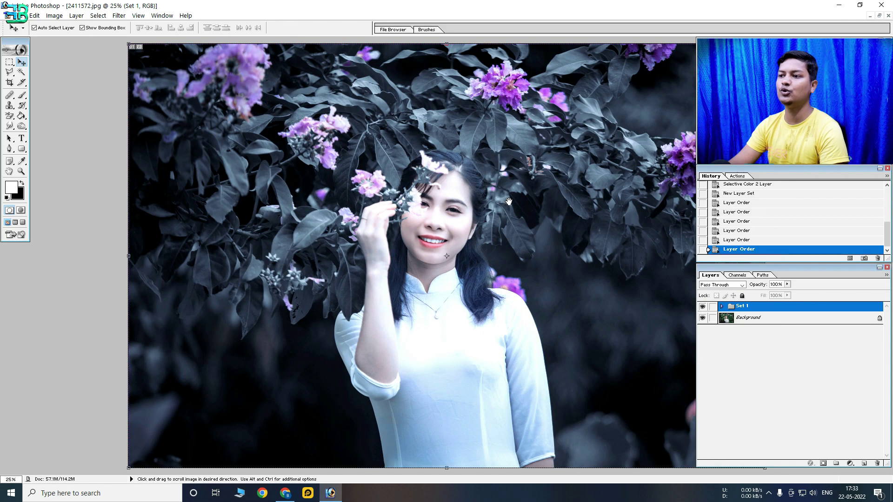
left_click(504, 200, "alt")
left_click(504, 199, "ctrl")
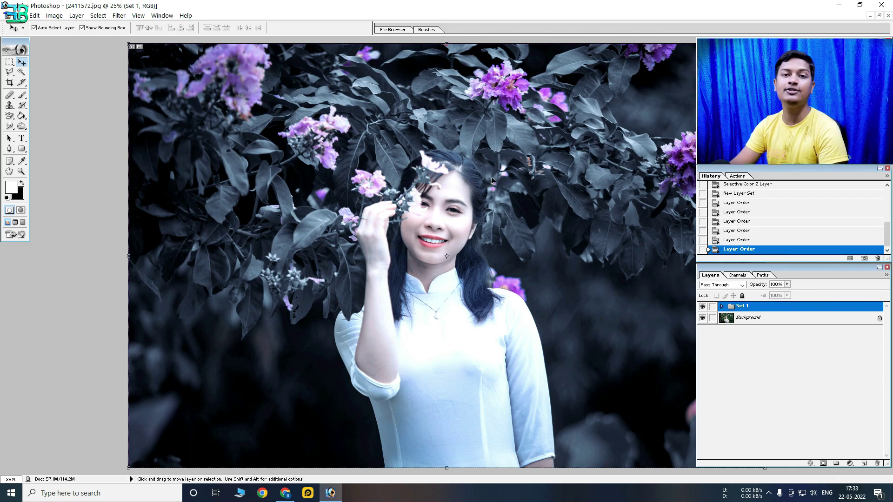
left_click(566, 188, "alt")
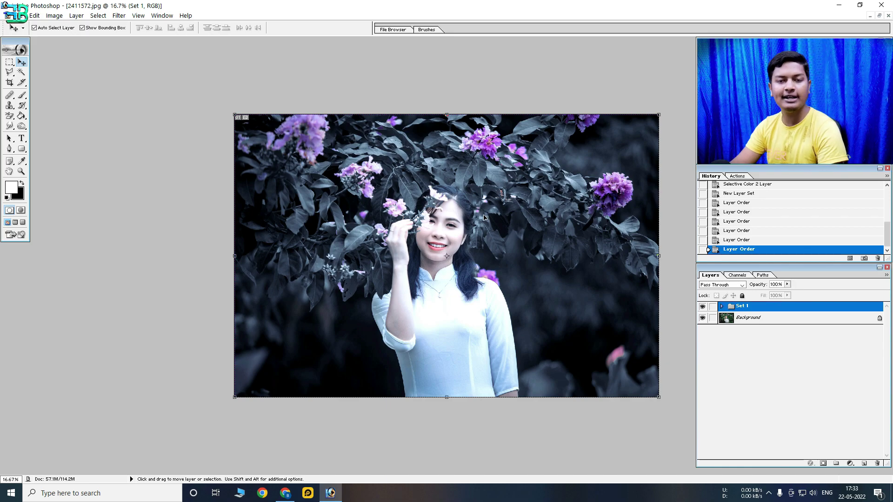
key("ctrl+plus")
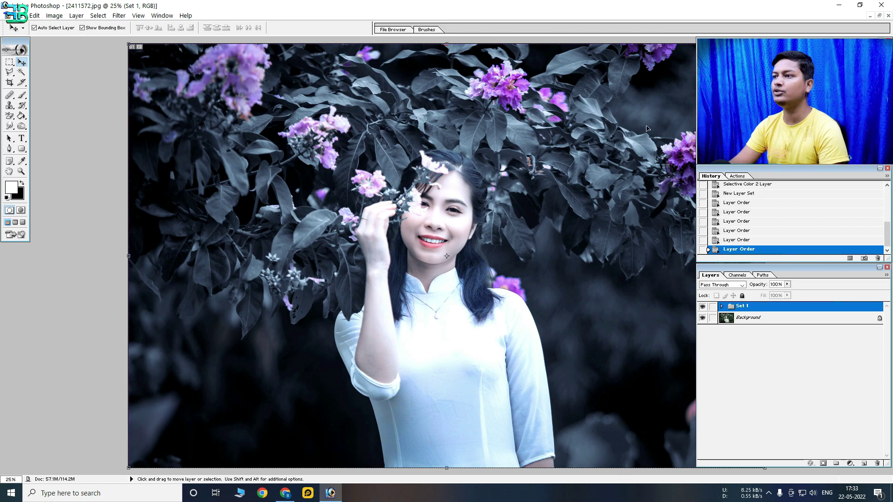
left_click(702, 308)
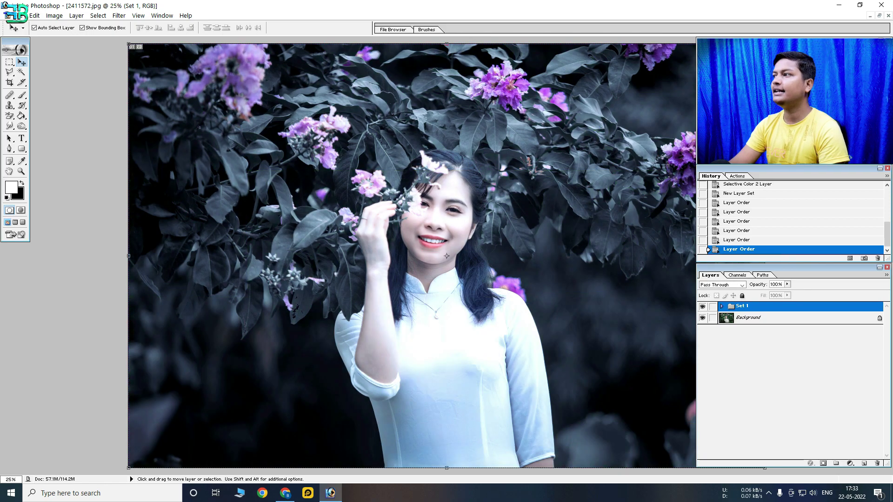
left_click(879, 17)
key("ctrl+minus")
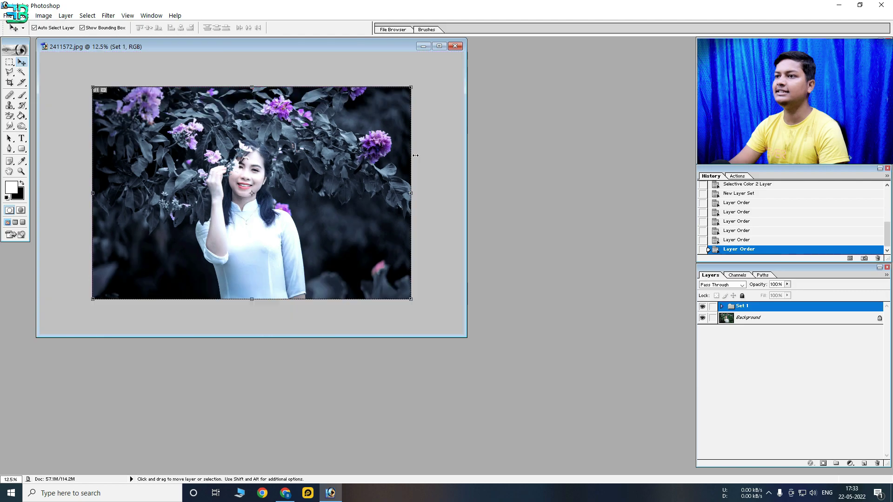
Open 11.jpg beside the flower portrait and drag the Set 1 group onto it
key("ctrl+o")
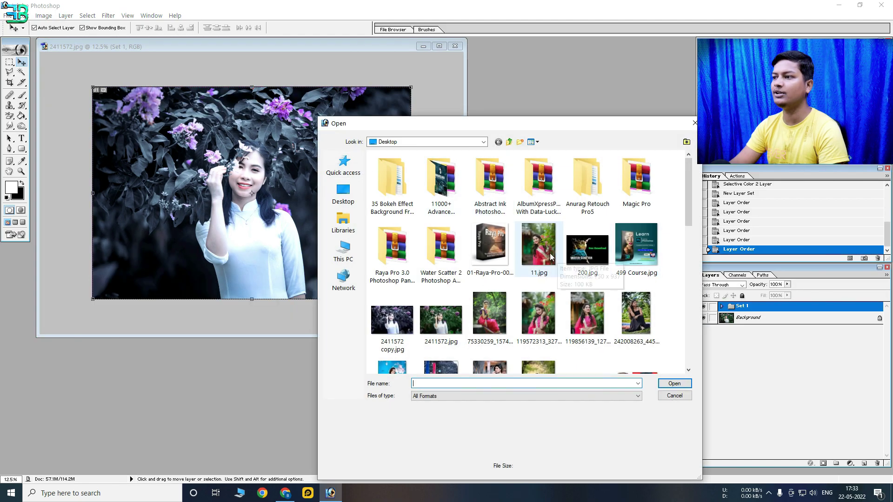
double_click(546, 251)
left_click_drag(183, 52, 584, 59)
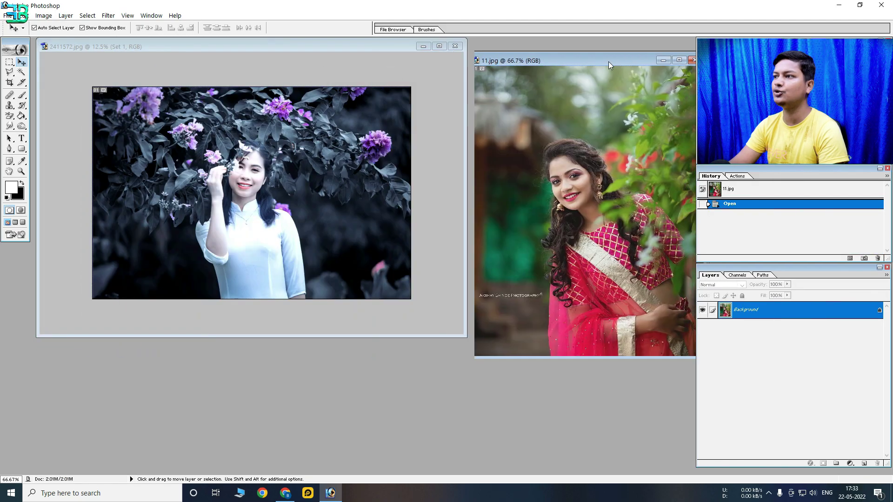
left_click(272, 208)
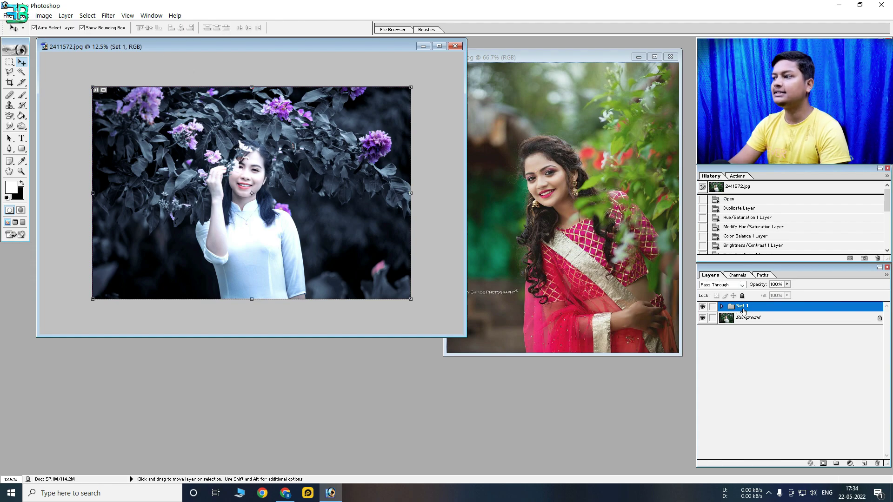
left_click_drag(252, 193, 580, 201)
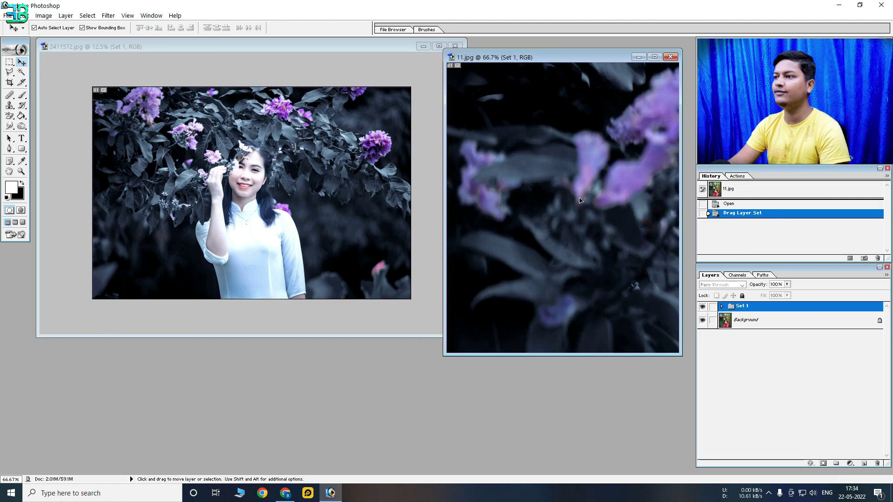
Undo the group copy in 11.jpg and expand Set 1 in the flower portrait
key("ctrl+z")
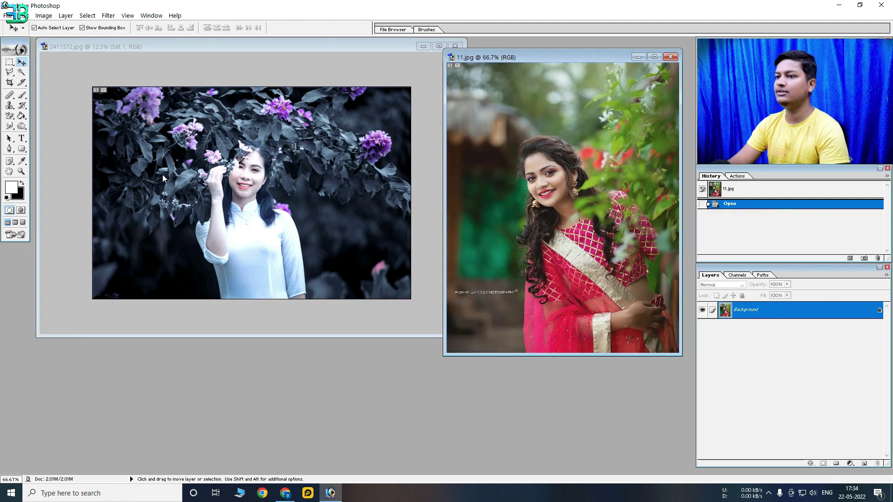
key("ctrl+Tab")
left_click(723, 309)
key("ctrl+0")
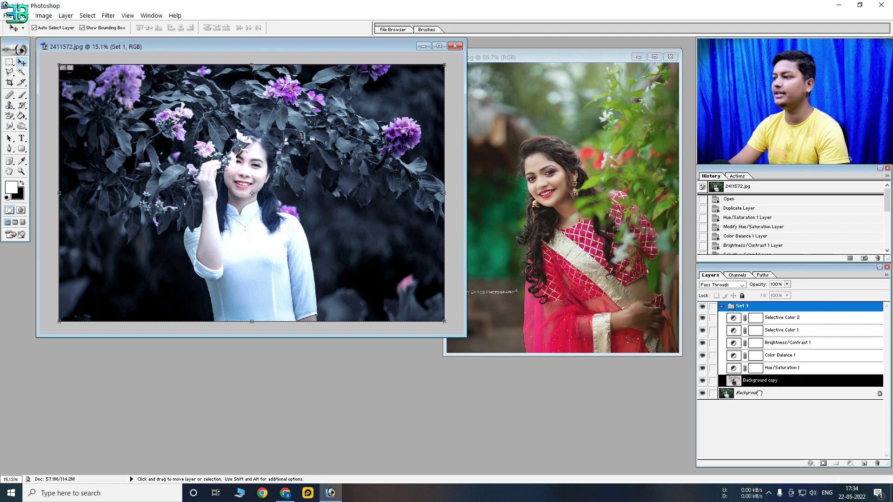
left_click_drag(759, 393, 761, 404)
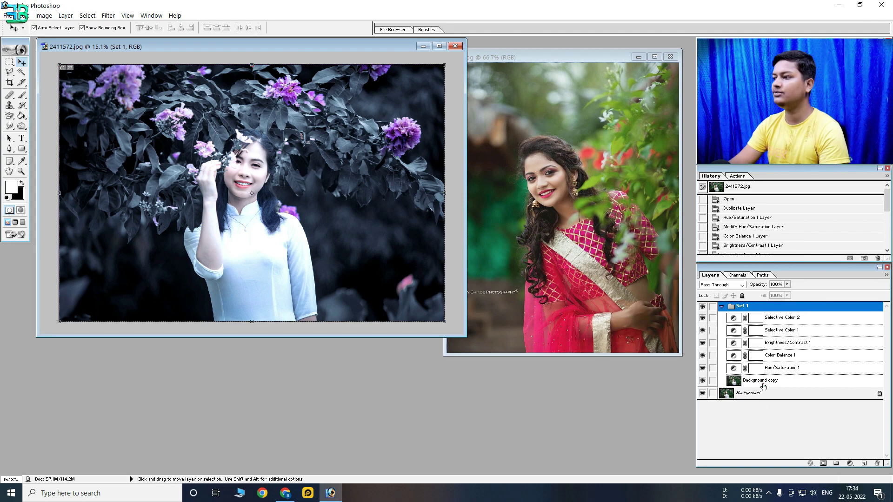
left_click_drag(761, 404, 760, 317)
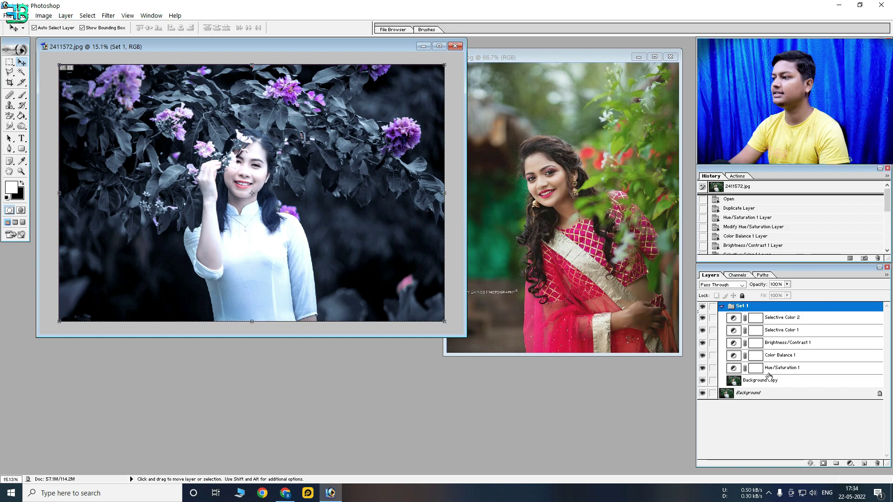
Move Background copy out of Set 1, then drag the collapsed Set 1 onto 11.jpg
left_click_drag(763, 383, 733, 307)
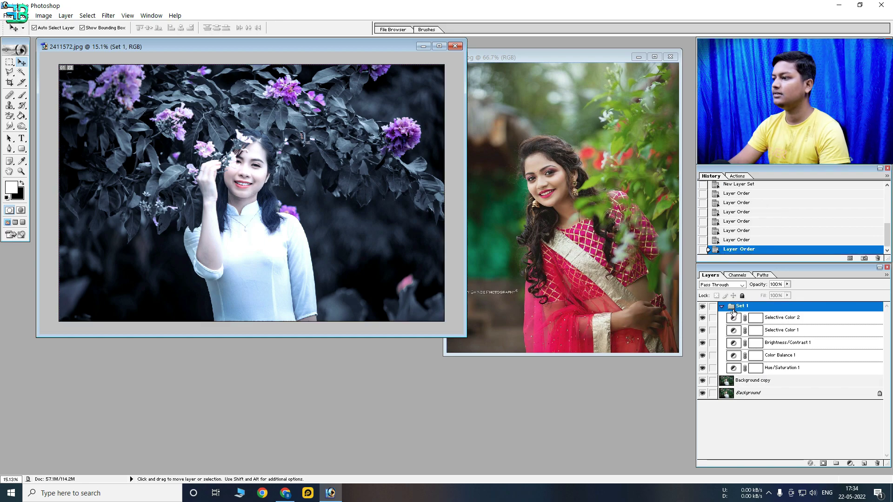
left_click(722, 307)
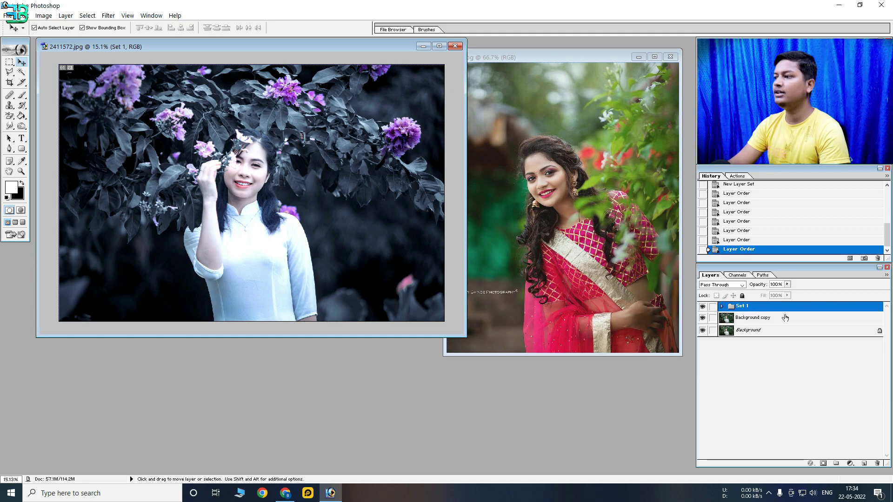
left_click_drag(781, 306, 635, 97)
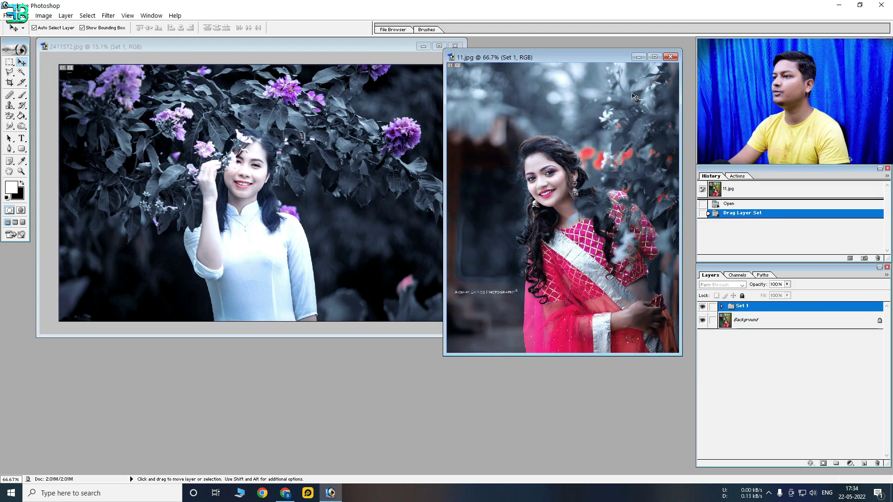
Maximize the 11.jpg window and zoom it to 100%
left_click(654, 57)
left_click(465, 244)
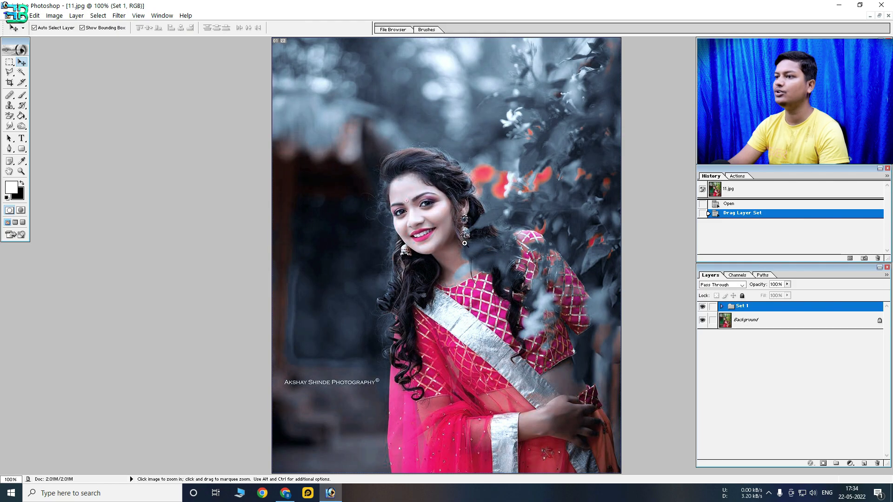
left_click(511, 160, "alt")
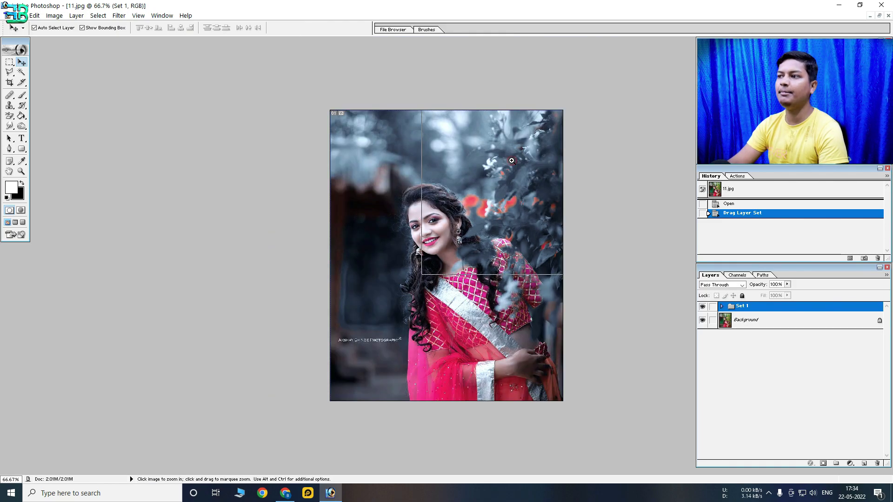
left_click(512, 161)
left_click(465, 209)
left_click(465, 209, "alt")
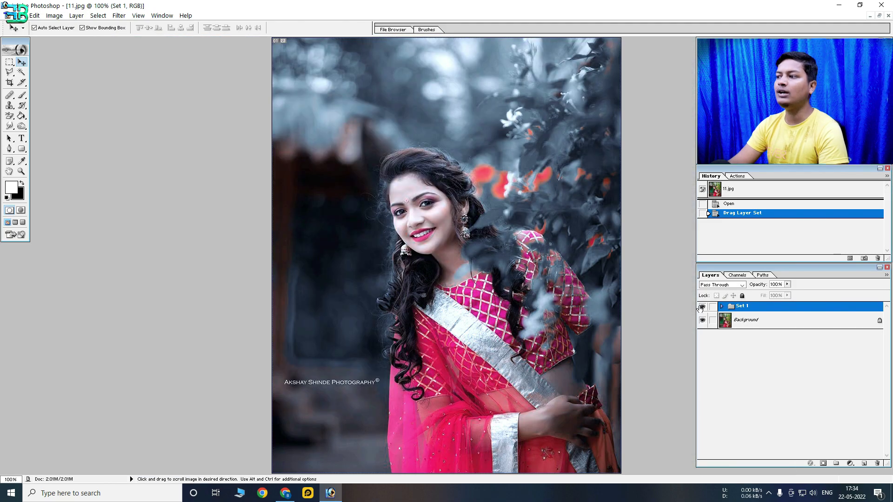
Toggle Set 1's visibility to compare 11.jpg with and without the grade
left_click(702, 306)
left_click(702, 306)
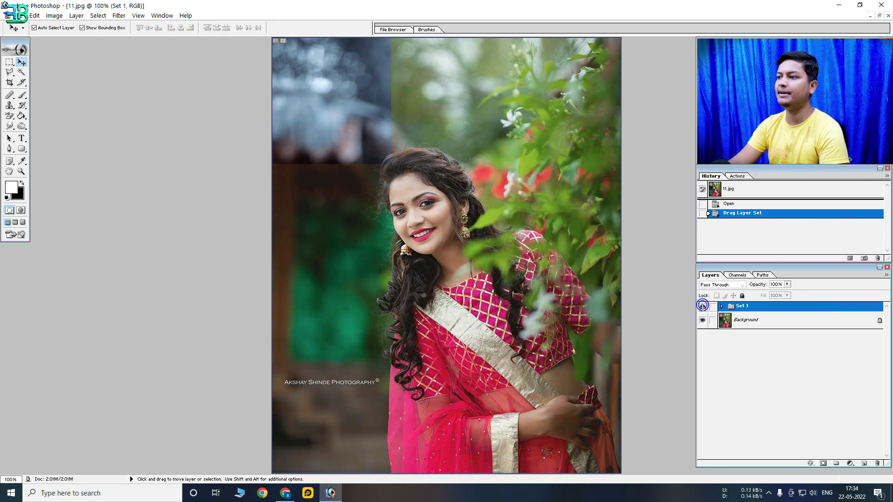
left_click(484, 228, "alt")
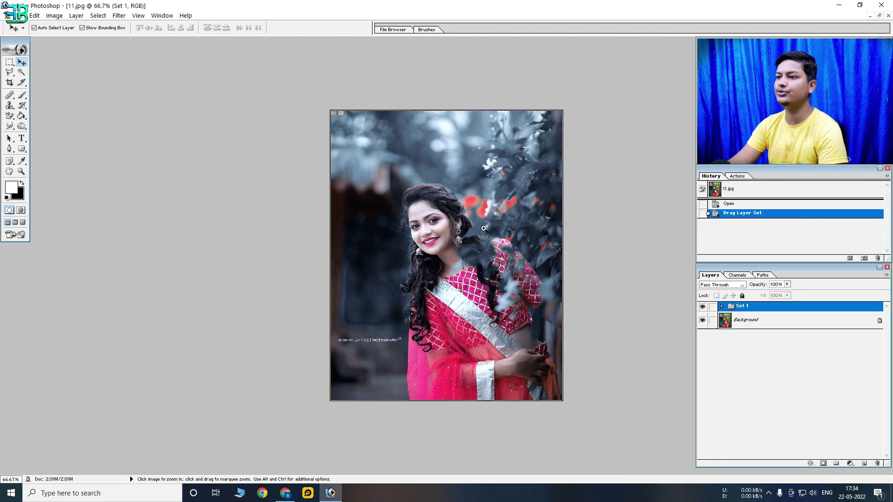
left_click(484, 229)
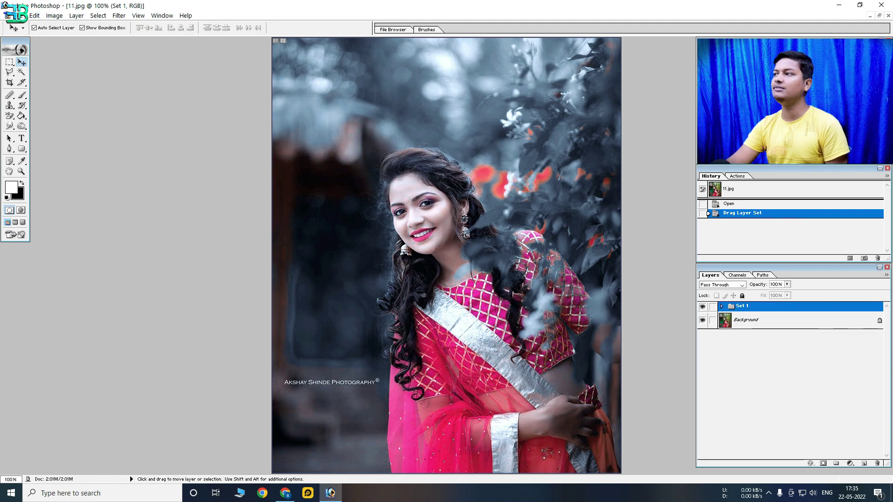
left_click(879, 15)
Delete the Set 1 layer set and its contents from 11.jpg
left_click(753, 320)
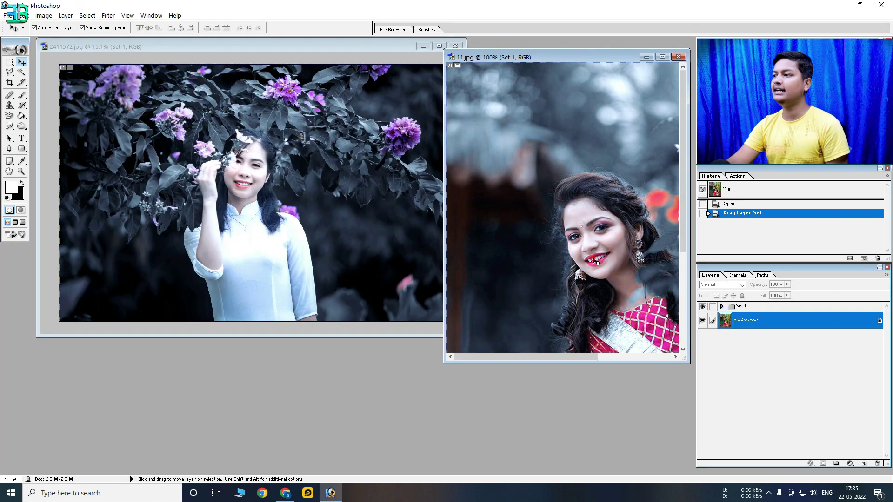
left_click(756, 307)
right_click(756, 307)
left_click(781, 322)
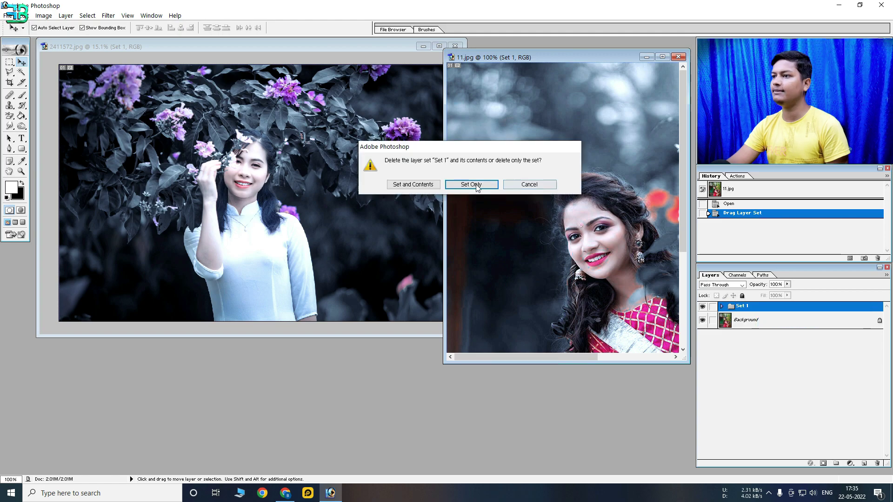
left_click(413, 184)
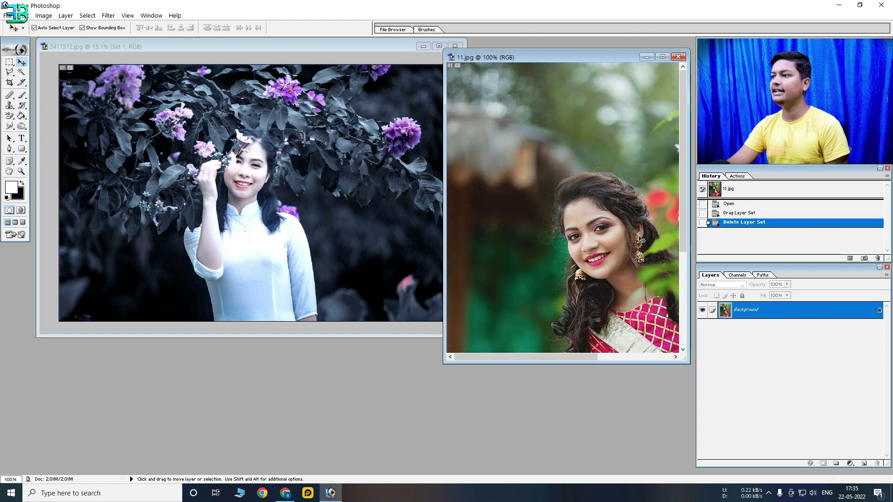
Drag a fresh Set 1 from the flower portrait onto 11.jpg and zoom out
left_click(160, 90)
key("ctrl+minus")
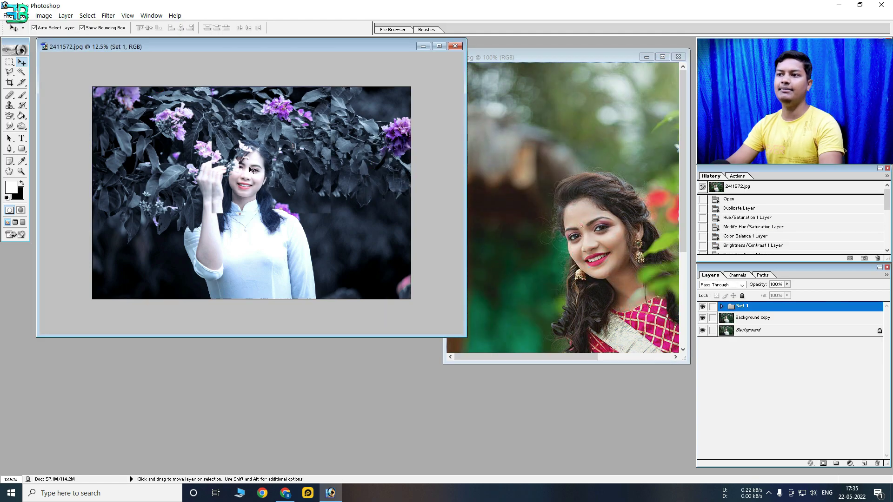
left_click(307, 163)
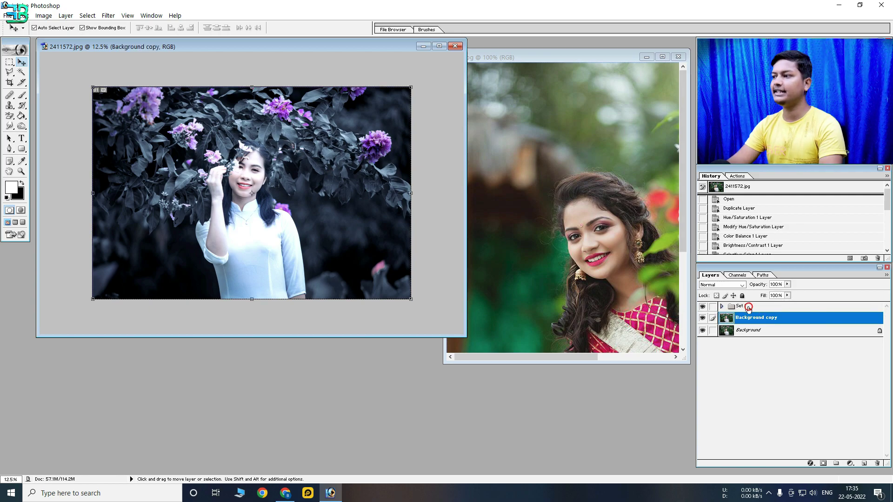
left_click_drag(742, 305, 587, 223)
key("ctrl+minus")
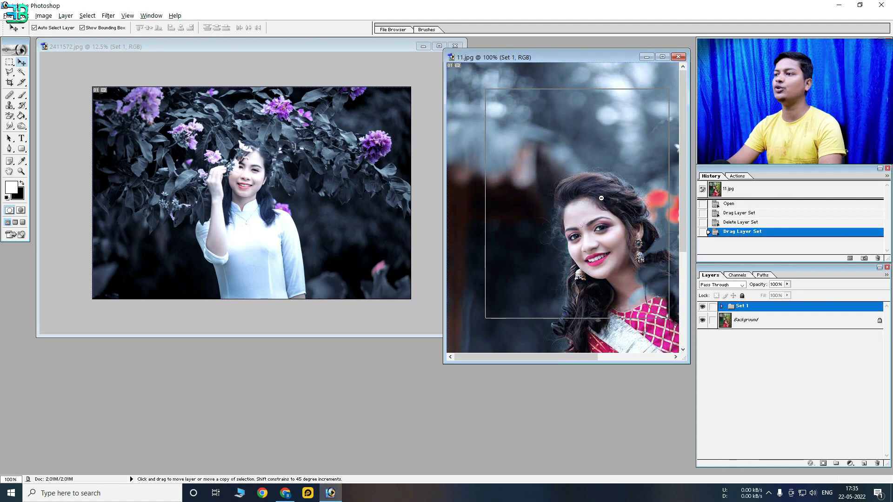